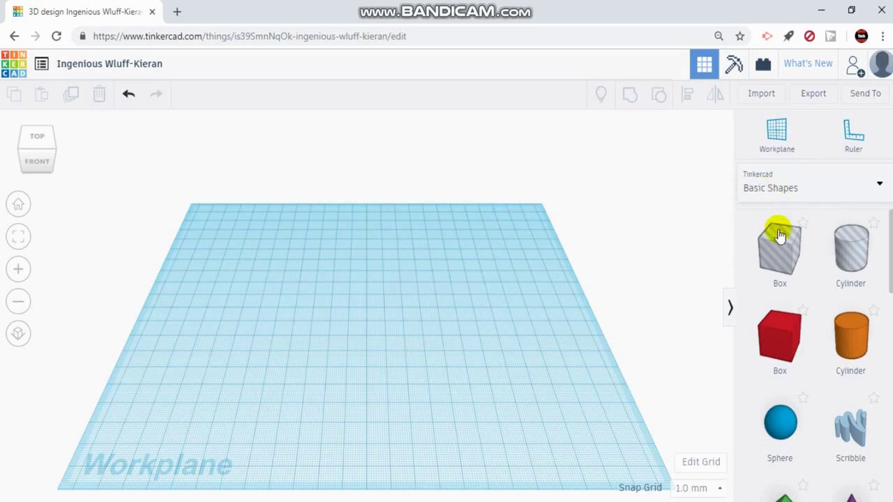
Switch the shape library to Text and numbers and browse its Text and letter shapes
{"action": "left_click", "coordinate": [794, 183]}
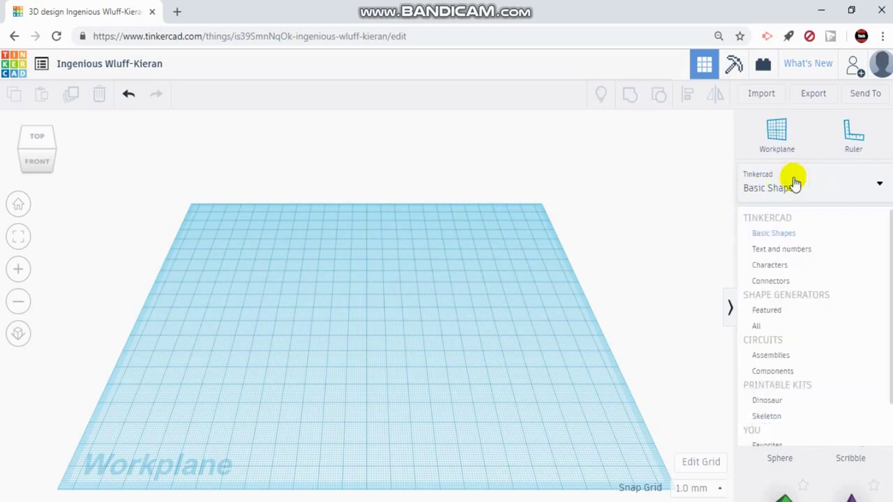
{"action": "left_click", "coordinate": [798, 250]}
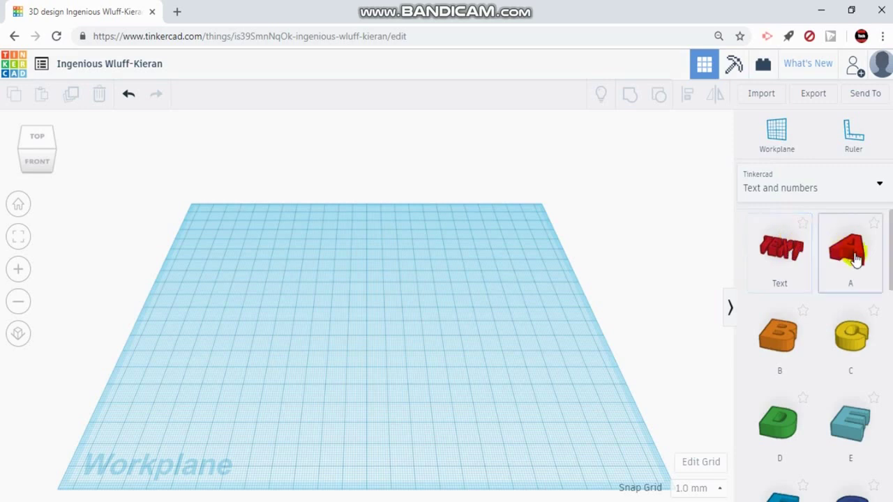
{"action": "scroll", "coordinate": [853, 271], "scroll_direction": "down", "scroll_amount": 5}
{"action": "scroll", "coordinate": [849, 293], "scroll_direction": "down", "scroll_amount": 5}
{"action": "scroll", "coordinate": [829, 371], "scroll_direction": "up", "scroll_amount": 10}
{"action": "scroll", "coordinate": [825, 292], "scroll_direction": "down", "scroll_amount": 1}
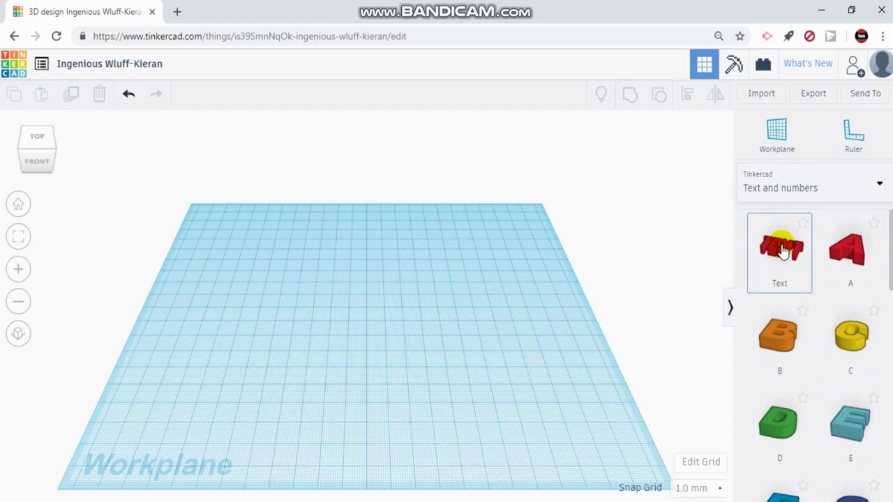
Place a Text shape on the workplane reading 'Tech Tutorials' in the Multilanguage font
{"action": "left_click_drag", "start_coordinate": [782, 251], "coordinate": [329, 335]}
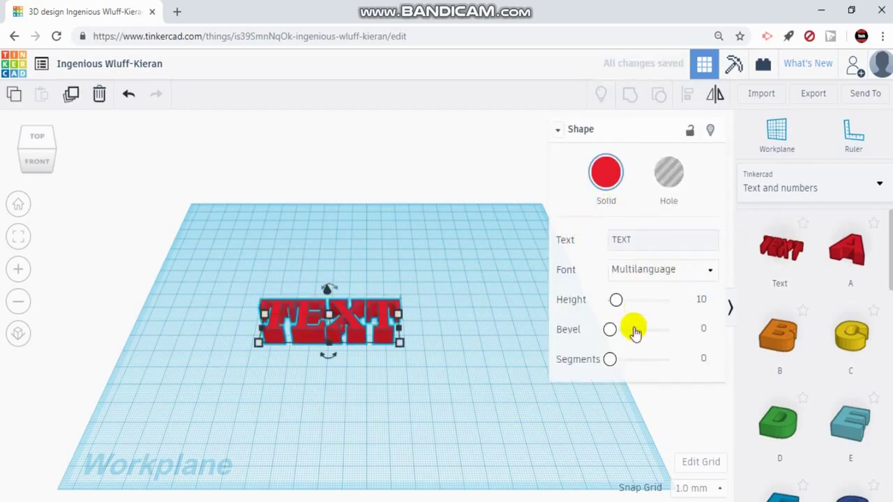
{"action": "left_click", "coordinate": [641, 240]}
{"action": "type", "text": "Tech Tuto"}
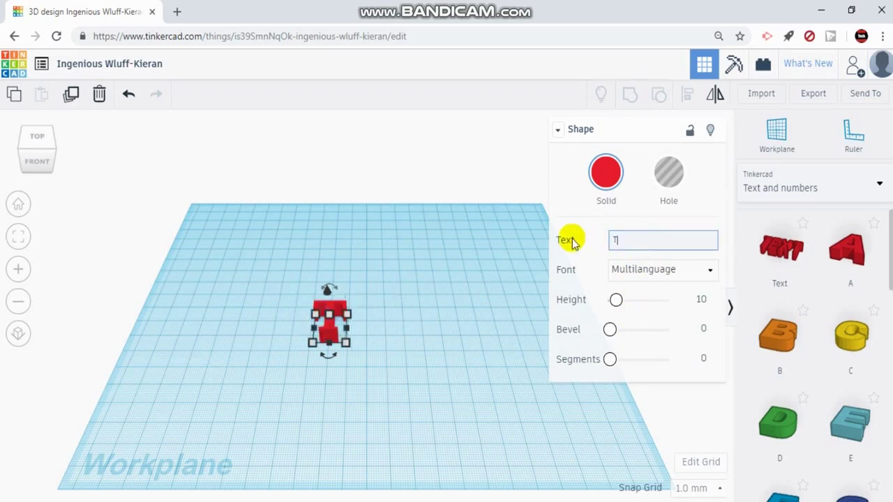
{"action": "type", "text": "rials"}
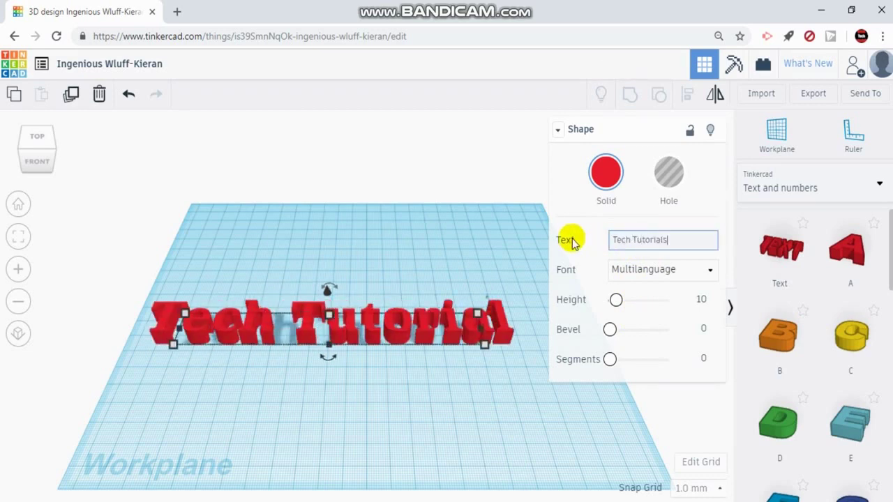
{"action": "left_click", "coordinate": [623, 270]}
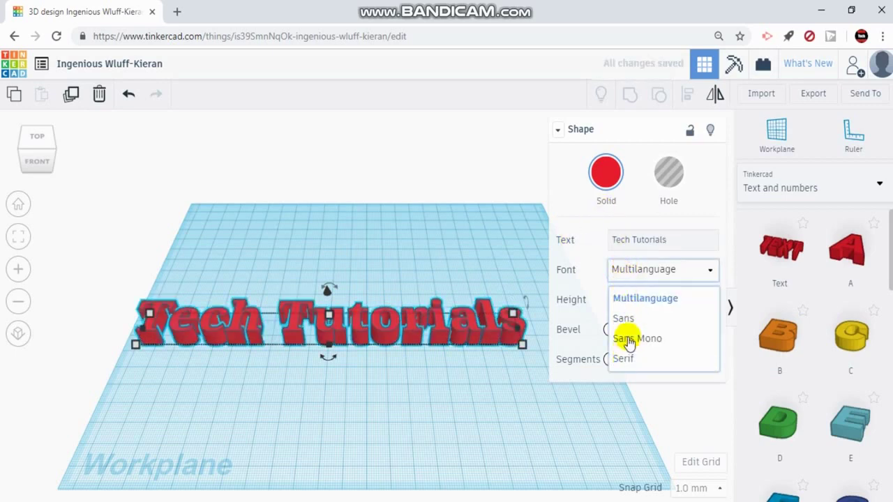
{"action": "left_click", "coordinate": [642, 307]}
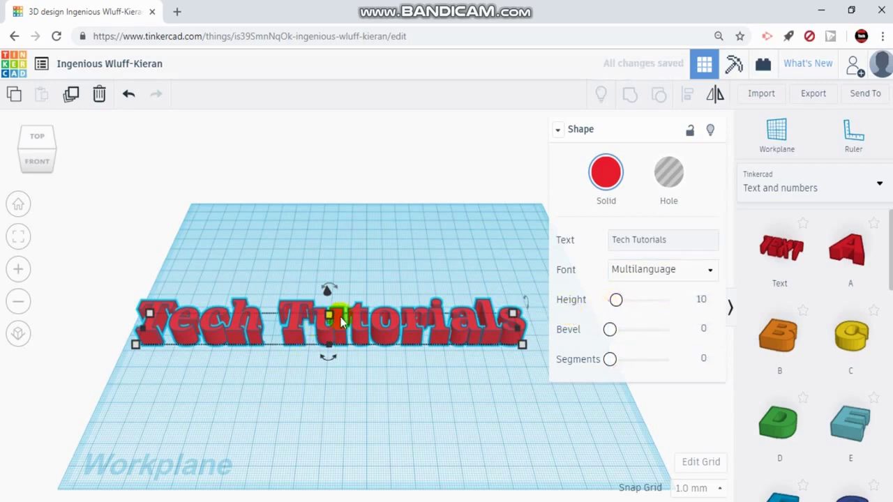
{"action": "right_click_drag", "start_coordinate": [431, 398], "coordinate": [425, 343]}
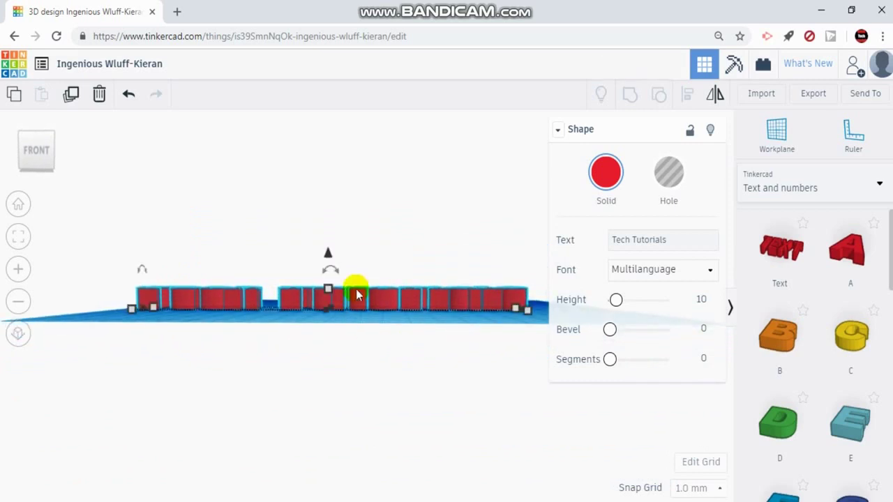
{"action": "right_click_drag", "start_coordinate": [359, 335], "coordinate": [397, 417]}
{"action": "left_click", "coordinate": [615, 301]}
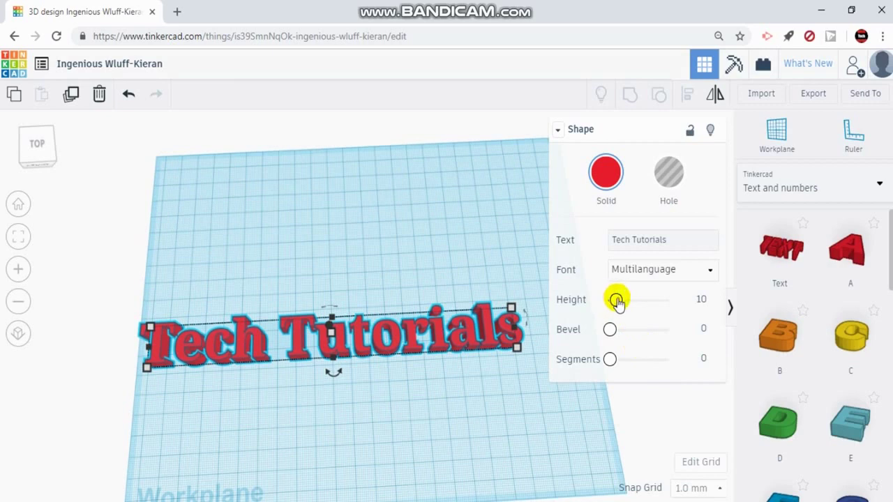
{"action": "left_click_drag", "start_coordinate": [616, 302], "coordinate": [645, 299]}
{"action": "right_click_drag", "start_coordinate": [523, 373], "coordinate": [558, 314]}
{"action": "left_click_drag", "start_coordinate": [640, 300], "coordinate": [617, 300]}
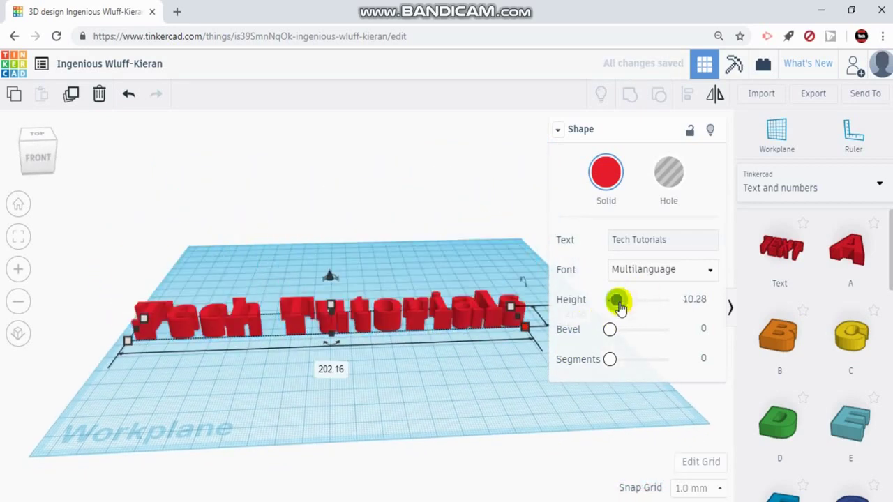
{"action": "left_click", "coordinate": [696, 299]}
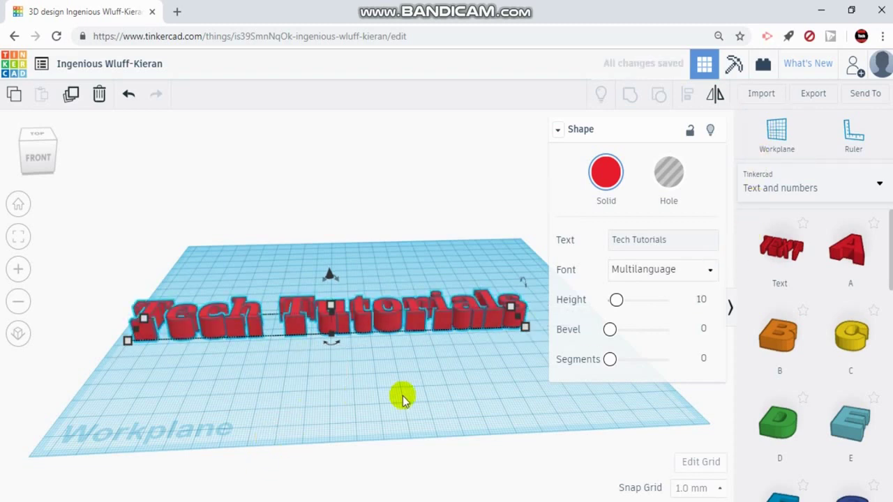
Tilt the view from above and move the Tech Tutorials text further back on the workplane
{"action": "left_click", "coordinate": [409, 372]}
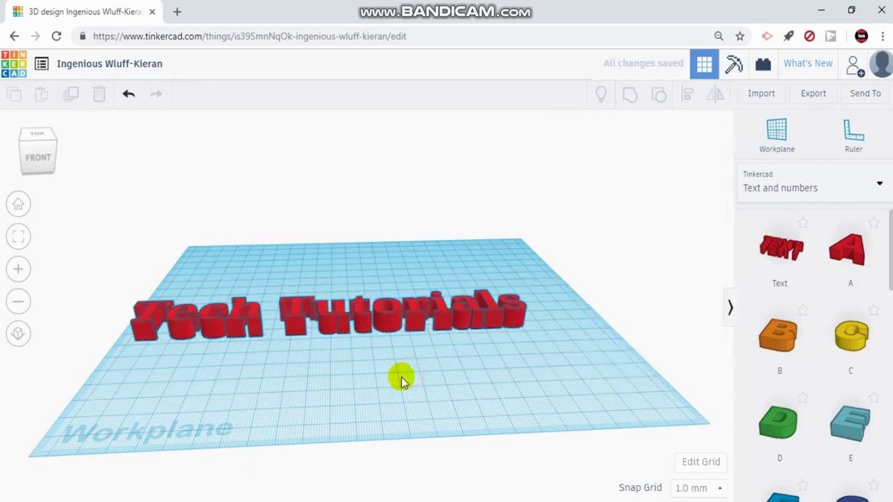
{"action": "left_click", "coordinate": [421, 373]}
{"action": "right_click_drag", "start_coordinate": [421, 373], "coordinate": [371, 325]}
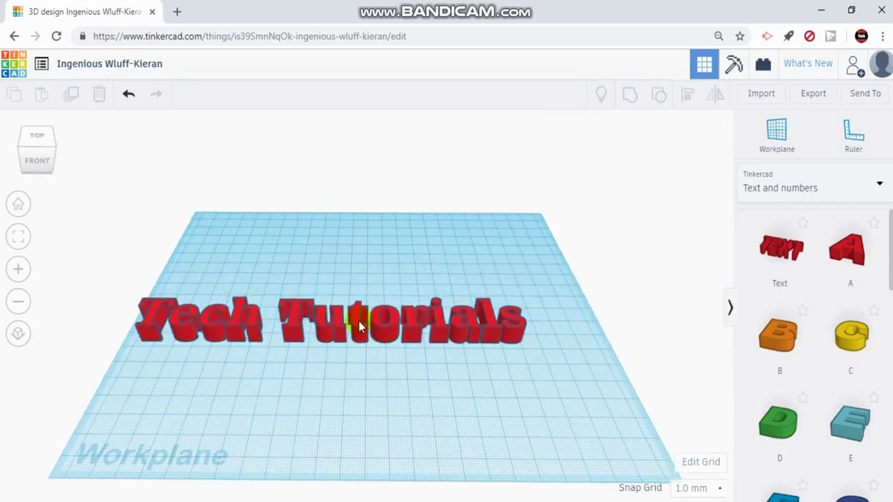
{"action": "mouse_move", "coordinate": [384, 315]}
{"action": "left_mouse_down"}
{"action": "mouse_move", "coordinate": [408, 299]}
{"action": "mouse_move", "coordinate": [382, 307]}
{"action": "left_mouse_up"}
{"action": "left_click", "coordinate": [377, 370]}
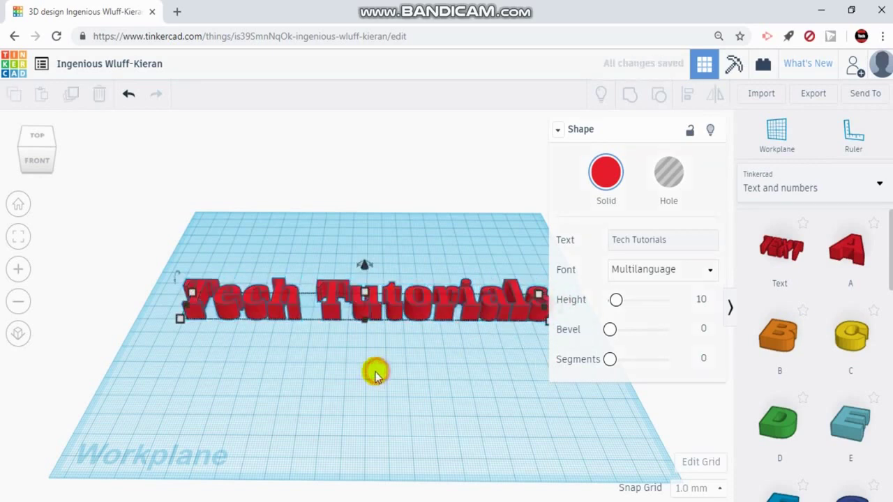
Resize the Tech Tutorials text to 30 tall and 175 wide
{"action": "left_click", "coordinate": [521, 315]}
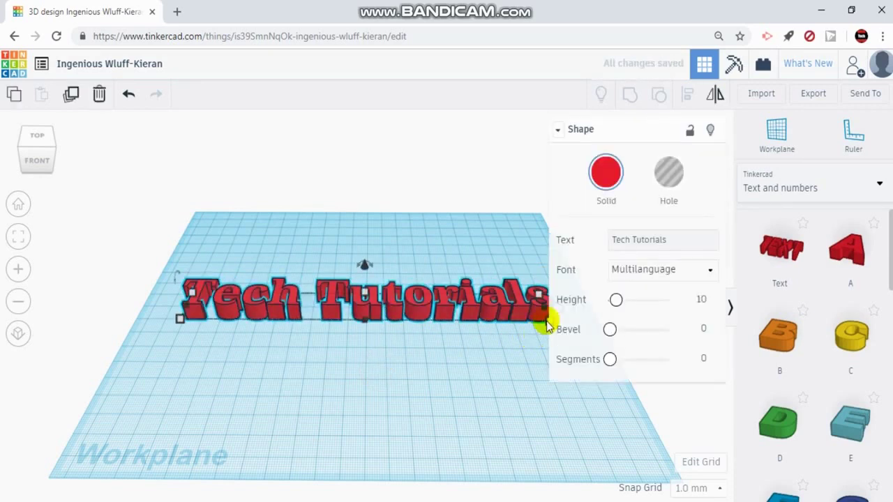
{"action": "left_click_drag", "start_coordinate": [175, 314], "coordinate": [180, 323]}
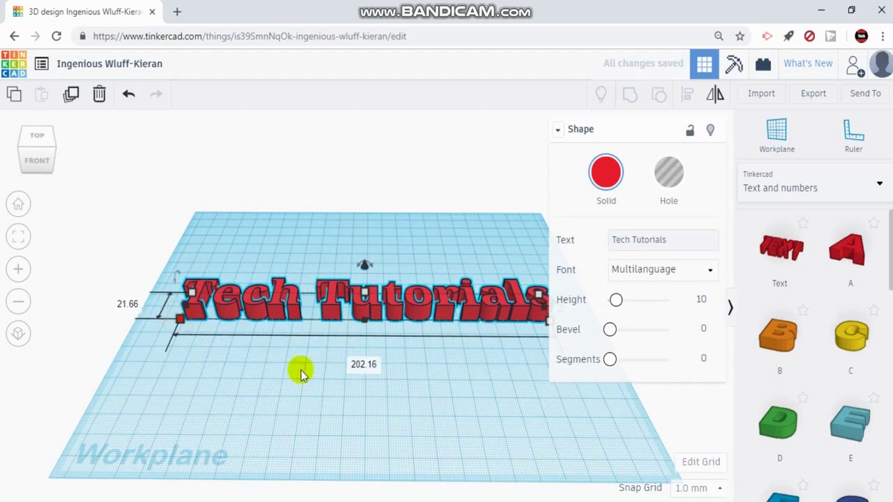
{"action": "left_click", "coordinate": [560, 133]}
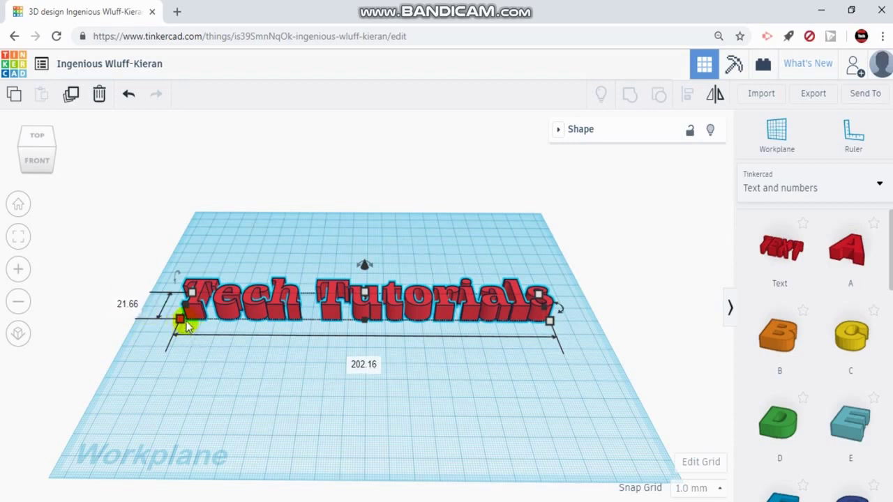
{"action": "left_click", "coordinate": [127, 305]}
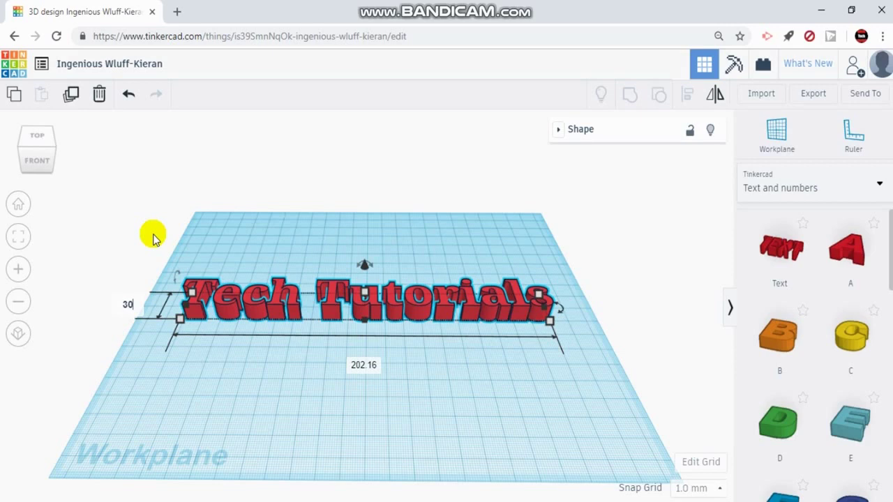
{"action": "type", "text": "30"}
{"action": "key", "text": "Return"}
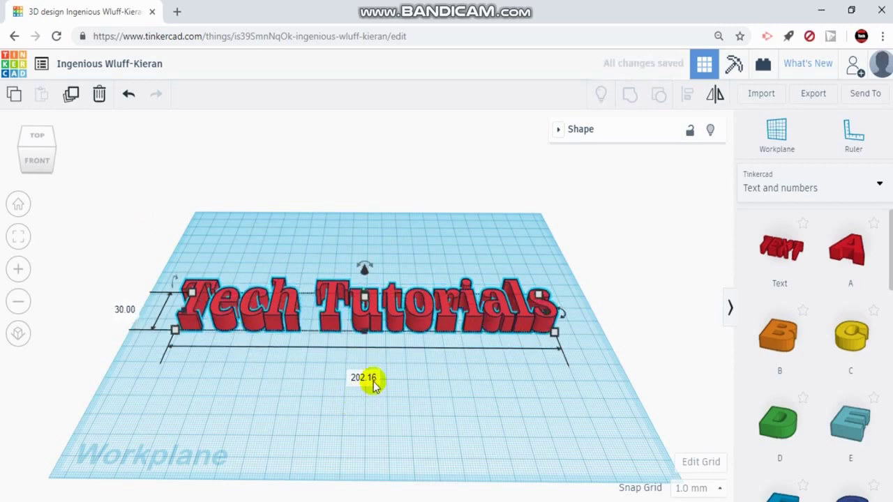
{"action": "left_click", "coordinate": [364, 377]}
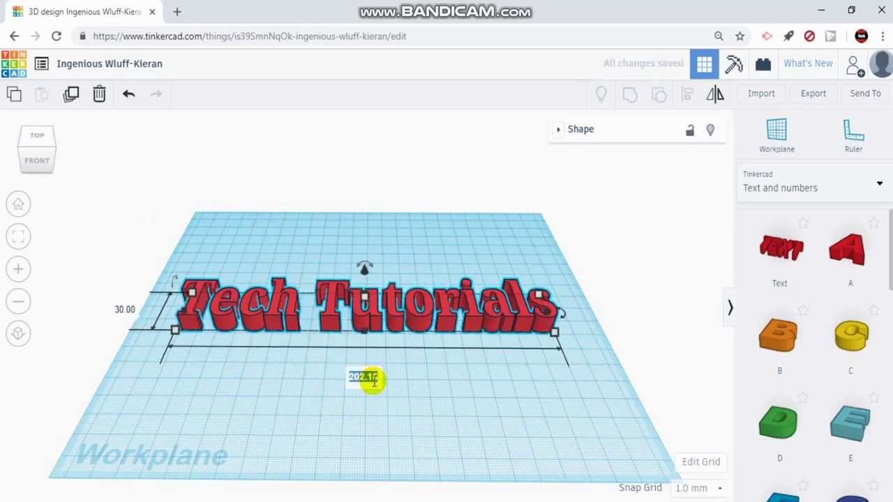
{"action": "key", "text": "Return"}
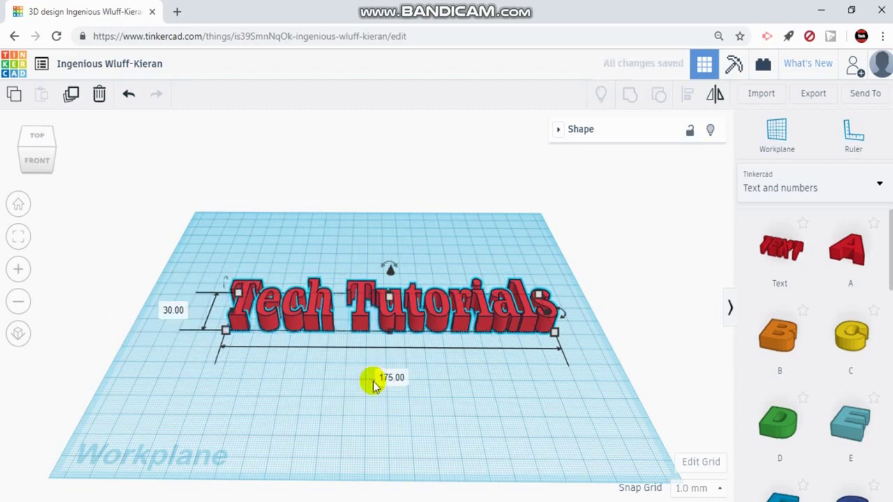
{"action": "left_click", "coordinate": [464, 404]}
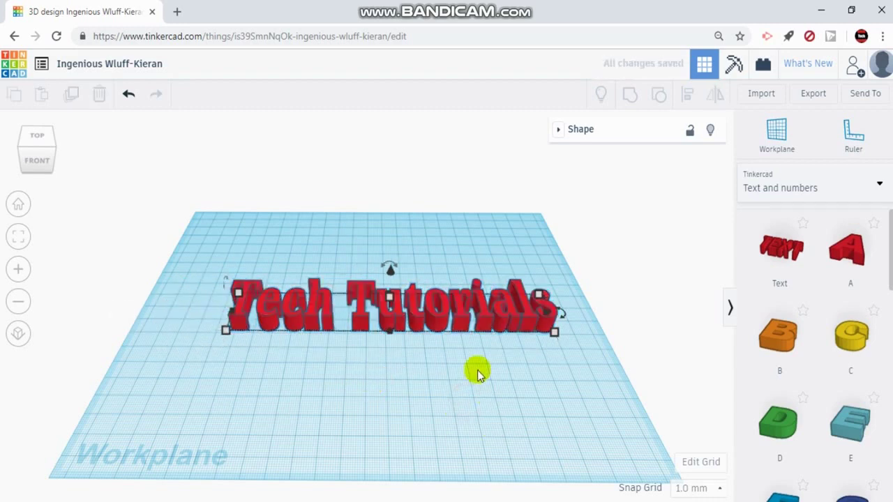
Orbit to an angled view and raise the Tech Tutorials text off the workplane
{"action": "left_click", "coordinate": [465, 329]}
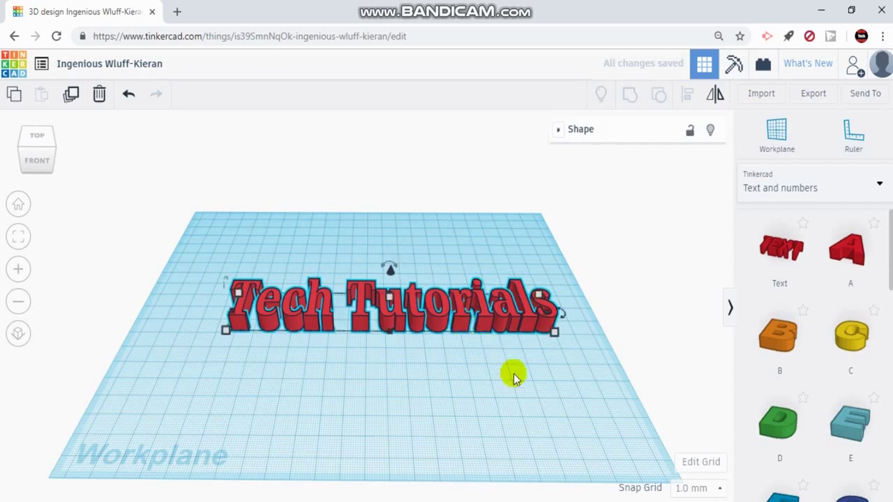
{"action": "right_click_drag", "start_coordinate": [523, 378], "coordinate": [401, 351]}
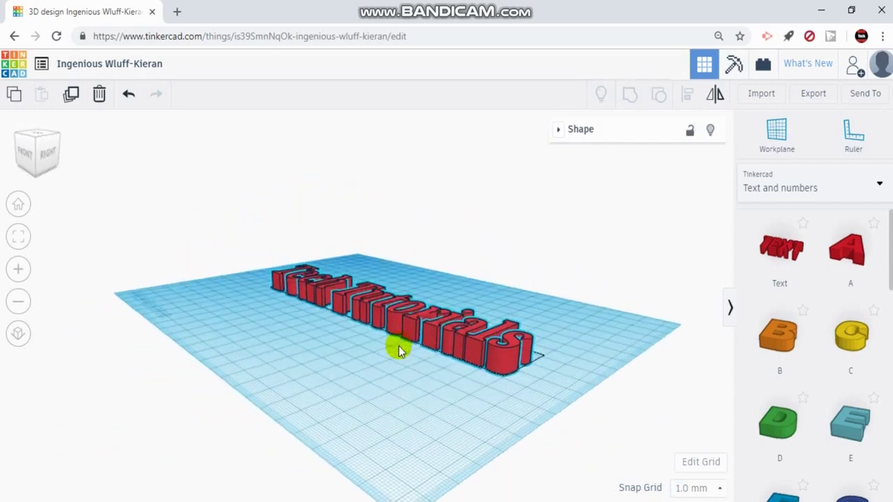
{"action": "left_click_drag", "start_coordinate": [289, 256], "coordinate": [269, 286]}
{"action": "left_click_drag", "start_coordinate": [377, 246], "coordinate": [379, 224]}
{"action": "left_click", "coordinate": [328, 373]}
Zoom and orbit until the whole Tech Tutorials text is viewed from the front and above
{"action": "right_click_drag", "start_coordinate": [328, 373], "coordinate": [441, 377]}
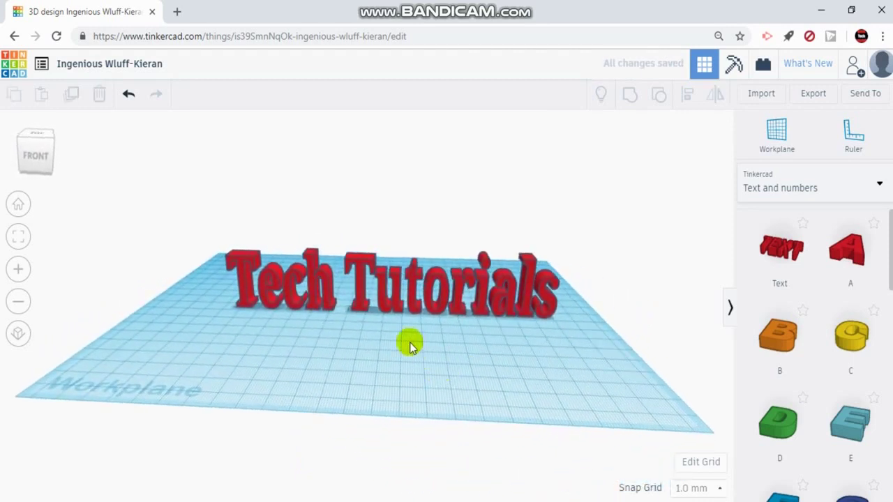
{"action": "scroll", "coordinate": [405, 332], "scroll_direction": "up", "scroll_amount": 10}
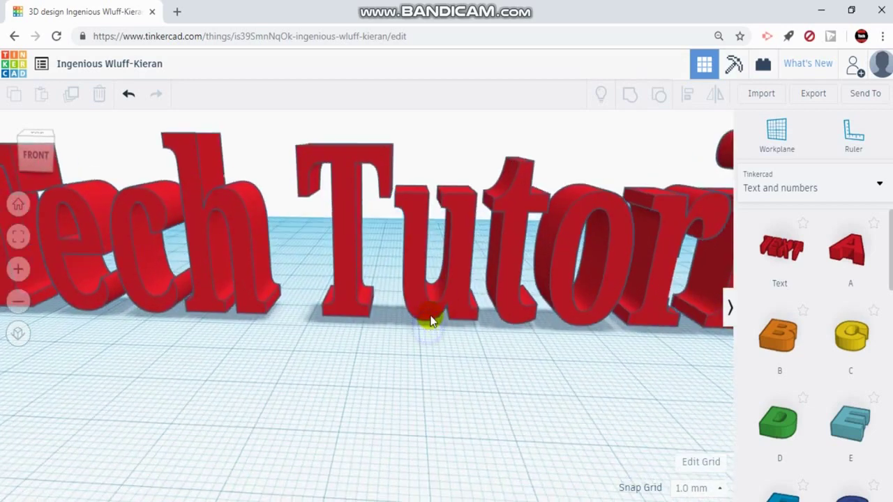
{"action": "scroll", "coordinate": [425, 312], "scroll_direction": "down", "scroll_amount": 3}
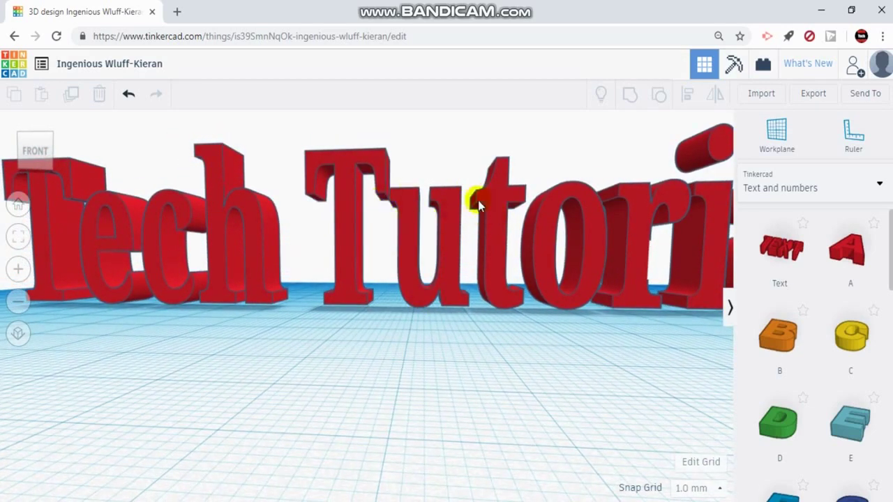
{"action": "right_click_drag", "start_coordinate": [486, 279], "coordinate": [508, 208]}
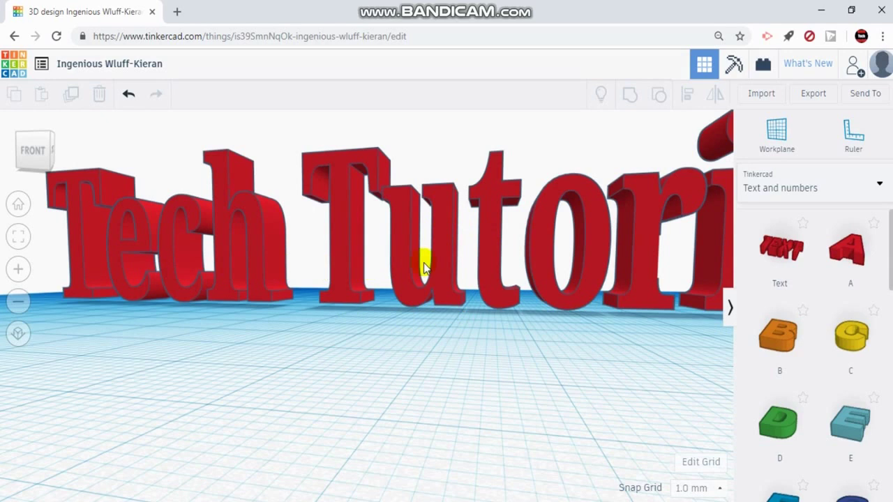
{"action": "scroll", "coordinate": [425, 264], "scroll_direction": "down", "scroll_amount": 5}
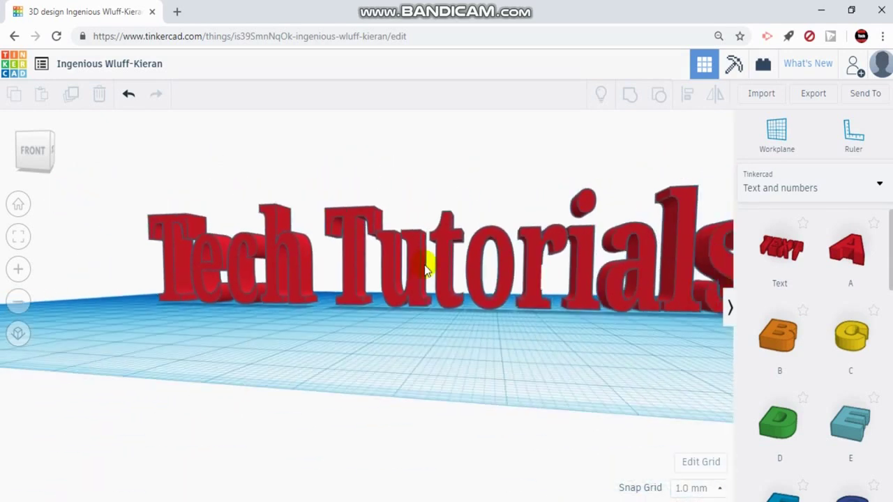
{"action": "right_click_drag", "start_coordinate": [421, 322], "coordinate": [438, 342]}
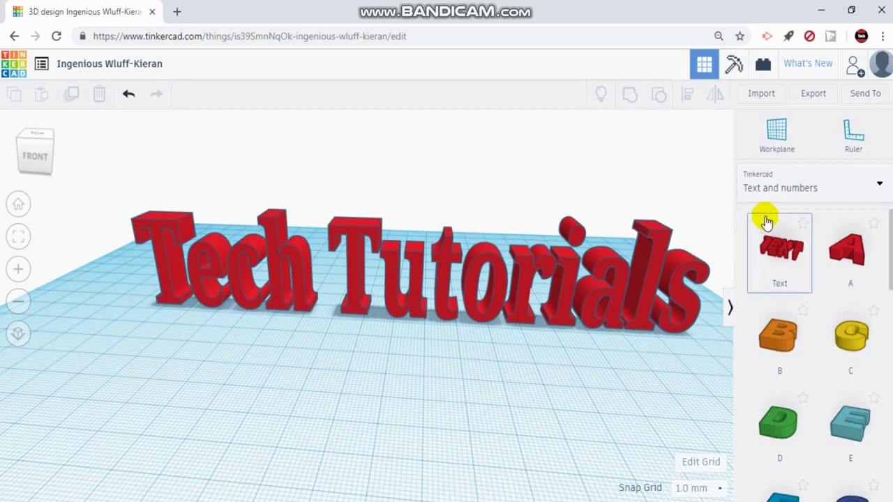
Add a Box from Basic Shapes to the workplane beside the text
{"action": "left_click", "coordinate": [863, 189]}
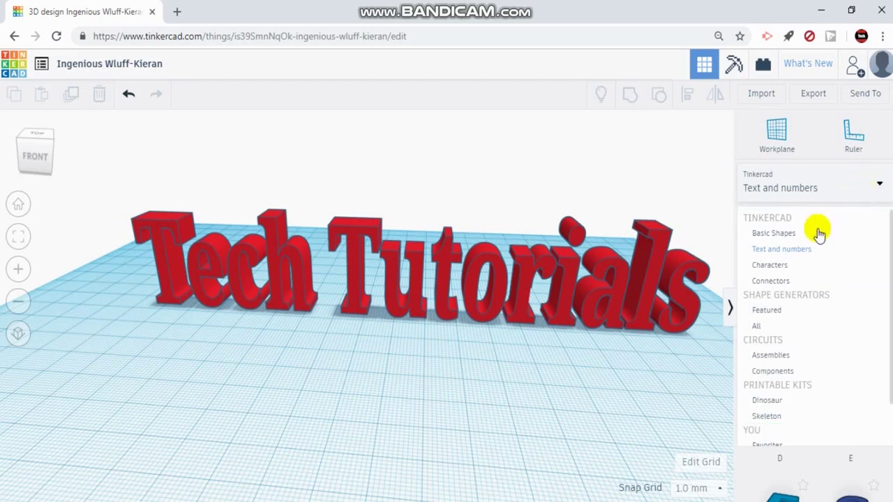
{"action": "left_click", "coordinate": [792, 234]}
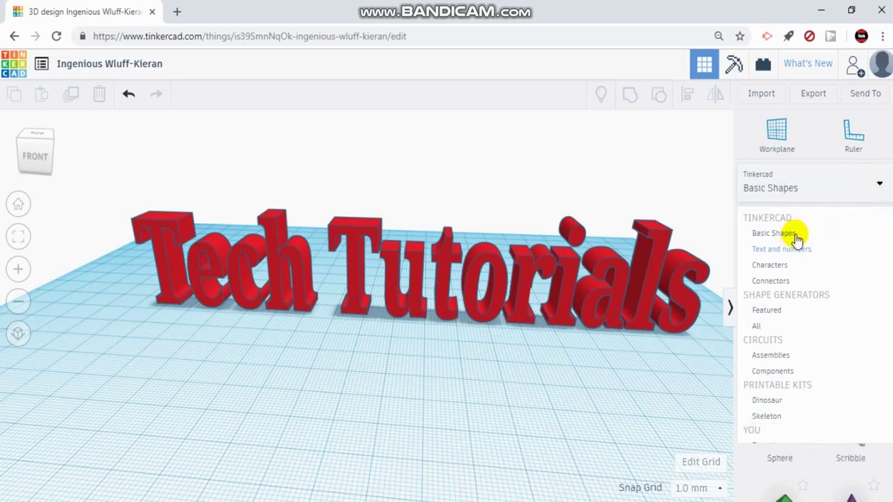
{"action": "left_click_drag", "start_coordinate": [773, 343], "coordinate": [125, 360]}
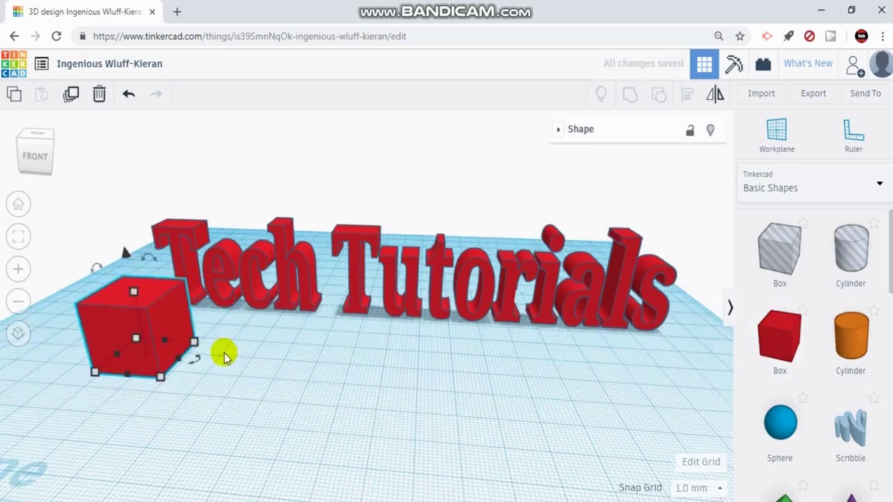
{"action": "scroll", "coordinate": [226, 353], "scroll_direction": "down", "scroll_amount": 5}
{"action": "scroll", "coordinate": [358, 328], "scroll_direction": "up", "scroll_amount": 5}
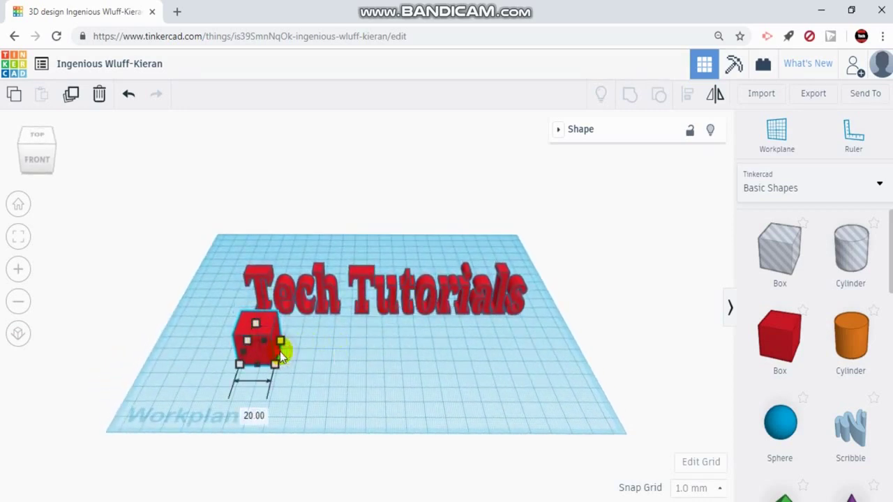
Stretch the box to 96 mm wide and 10 mm tall and move it under the text
{"action": "left_click_drag", "start_coordinate": [279, 353], "coordinate": [560, 345]}
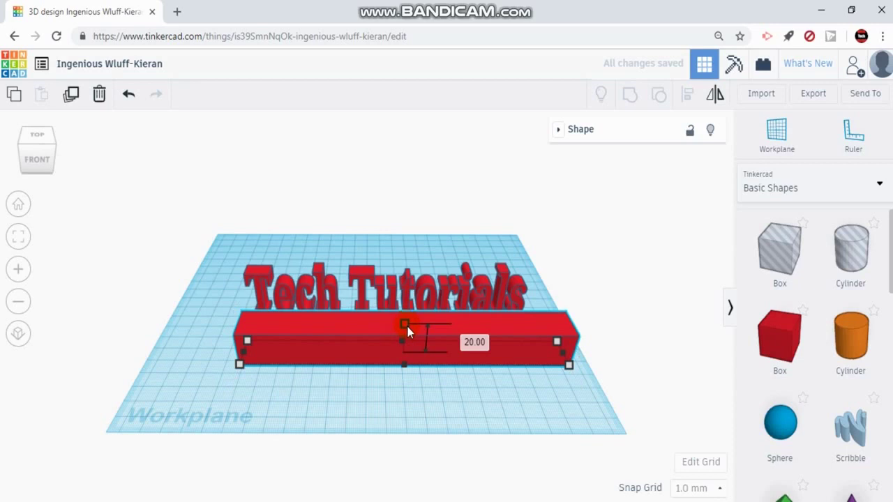
{"action": "left_click_drag", "start_coordinate": [408, 332], "coordinate": [408, 337]}
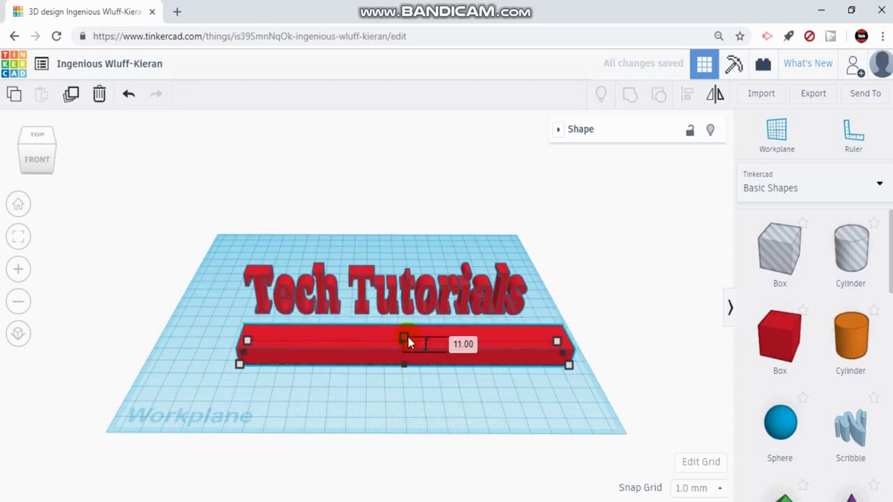
{"action": "left_click", "coordinate": [444, 387]}
{"action": "left_click_drag", "start_coordinate": [442, 354], "coordinate": [431, 324]}
{"action": "scroll", "coordinate": [425, 341], "scroll_direction": "up", "scroll_amount": 5}
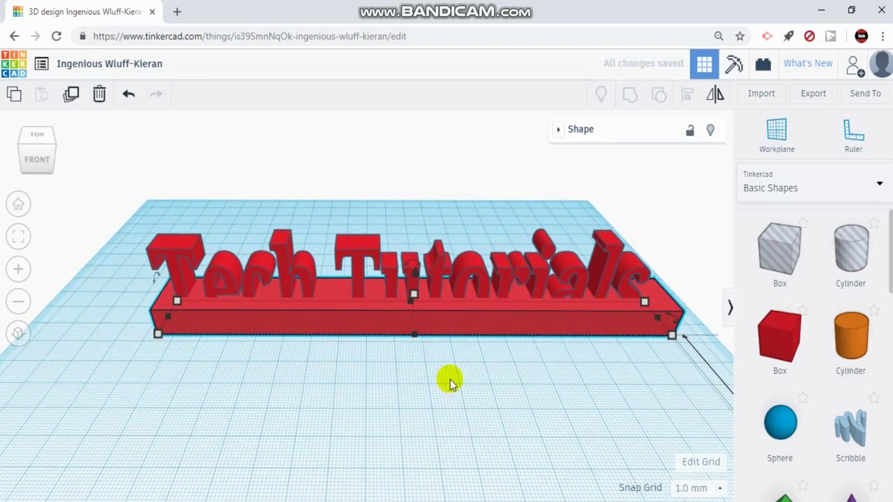
Adjust the bar height and lift the Tech Tutorials text 8 mm so it rests on the bar
{"action": "mouse_move", "coordinate": [417, 273]}
{"action": "left_mouse_down"}
{"action": "mouse_move", "coordinate": [421, 260]}
{"action": "mouse_move", "coordinate": [423, 274]}
{"action": "left_mouse_up"}
{"action": "left_click", "coordinate": [417, 263]}
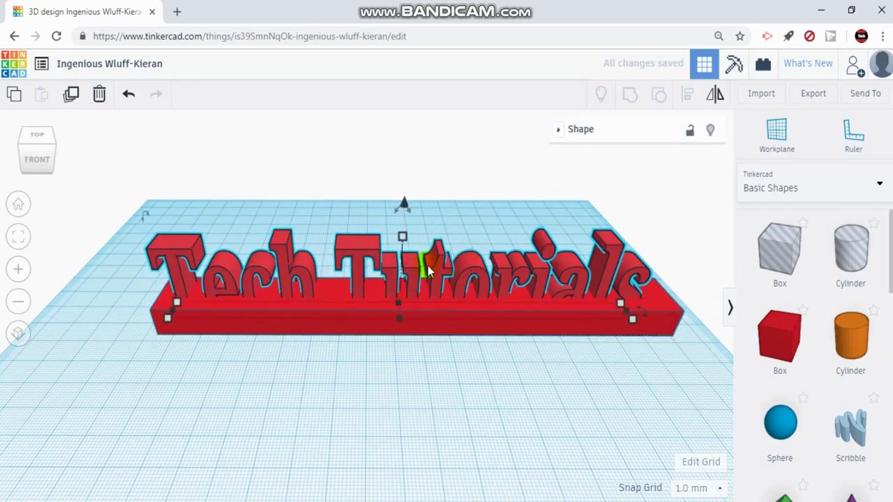
{"action": "left_click_drag", "start_coordinate": [405, 204], "coordinate": [423, 180]}
{"action": "left_click", "coordinate": [388, 354]}
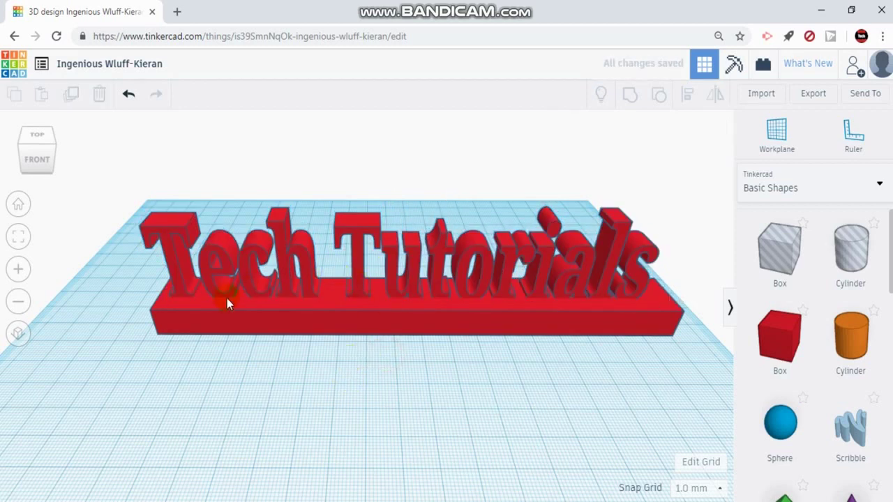
{"action": "scroll", "coordinate": [165, 308], "scroll_direction": "up", "scroll_amount": 2}
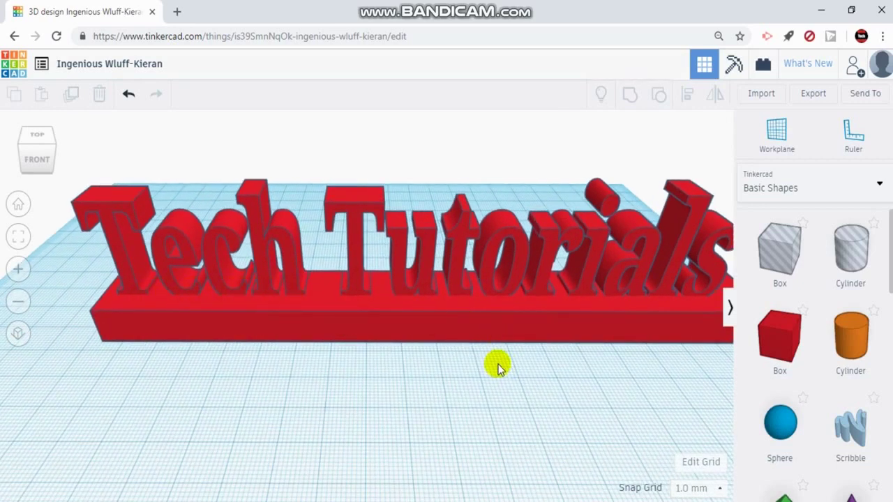
{"action": "right_click_drag", "start_coordinate": [450, 353], "coordinate": [438, 348]}
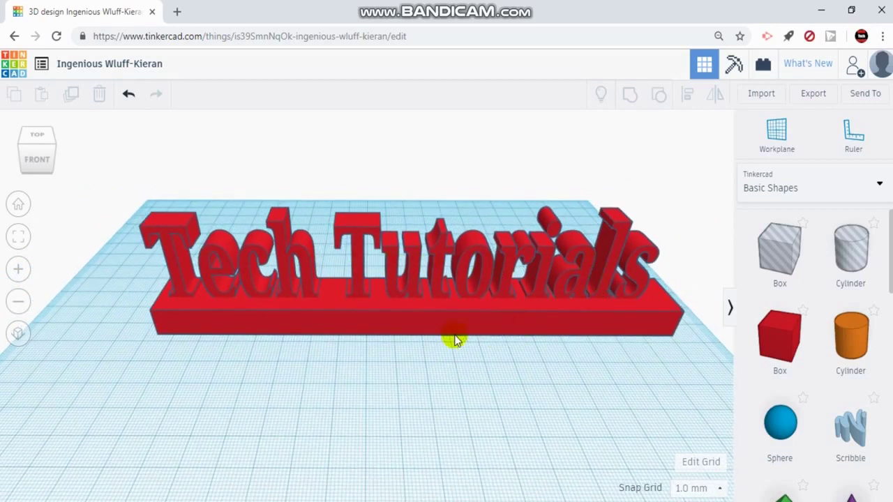
{"action": "scroll", "coordinate": [401, 346], "scroll_direction": "up", "scroll_amount": 3}
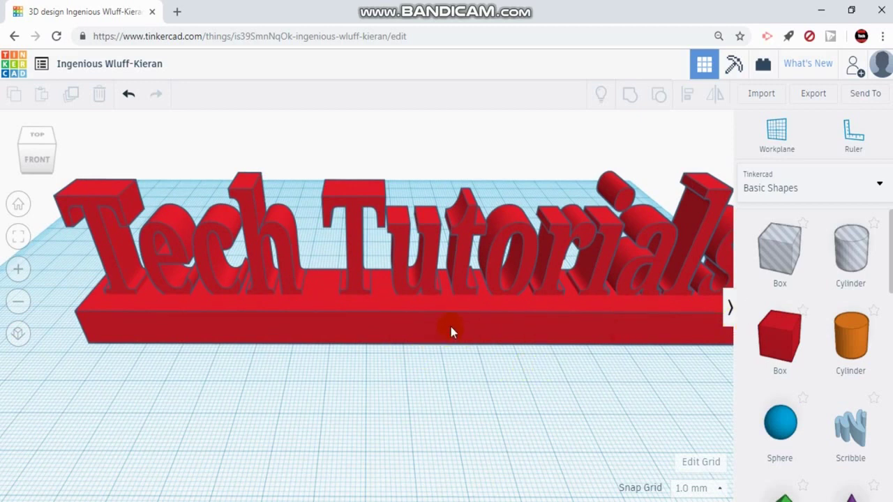
{"action": "left_click", "coordinate": [451, 327]}
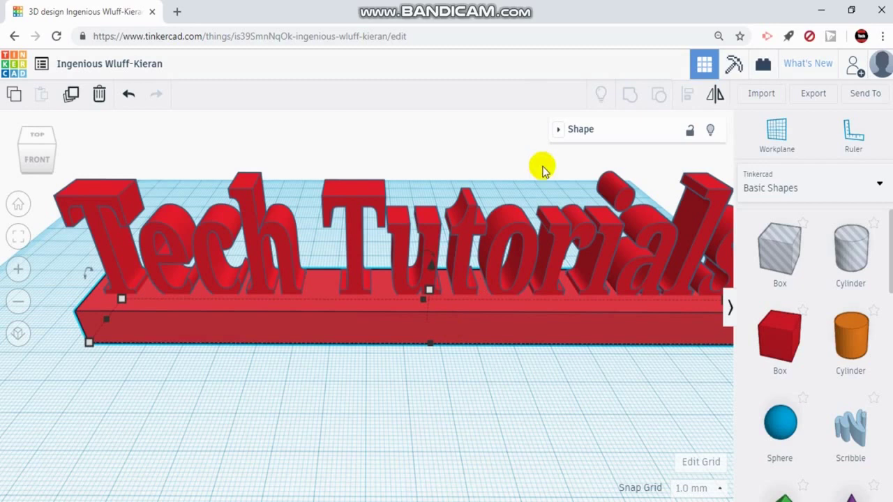
{"action": "left_click", "coordinate": [563, 131]}
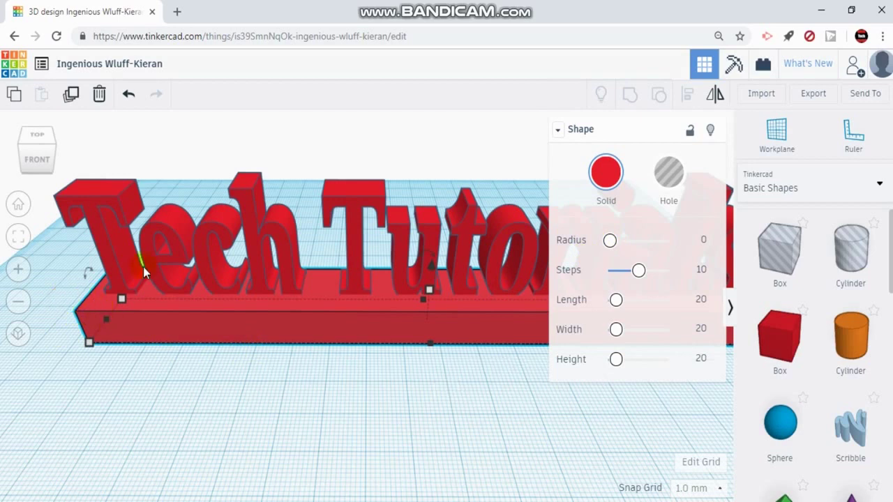
{"action": "left_click_drag", "start_coordinate": [610, 241], "coordinate": [621, 241]}
{"action": "right_click_drag", "start_coordinate": [241, 395], "coordinate": [392, 364]}
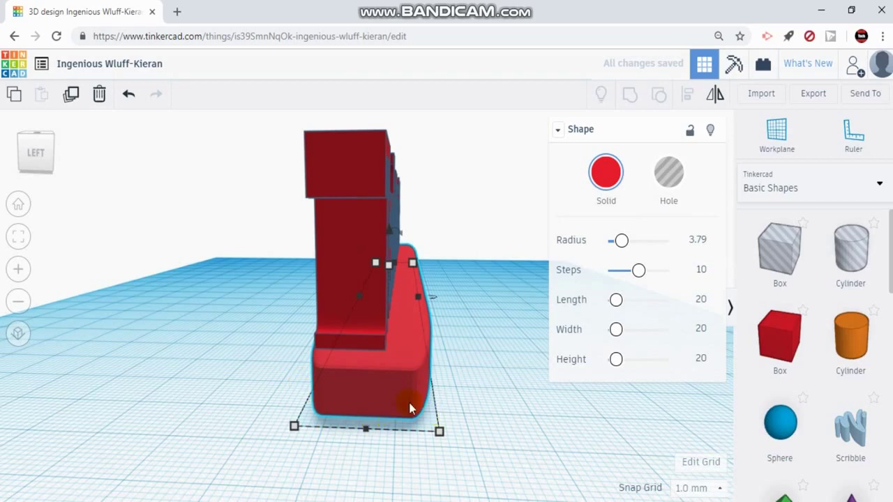
{"action": "scroll", "coordinate": [409, 403], "scroll_direction": "up", "scroll_amount": 10}
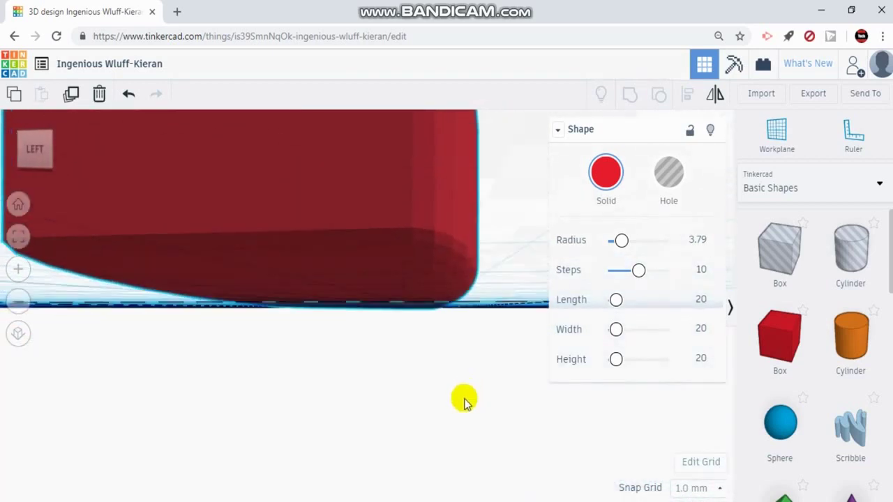
{"action": "scroll", "coordinate": [464, 403], "scroll_direction": "up", "scroll_amount": 5}
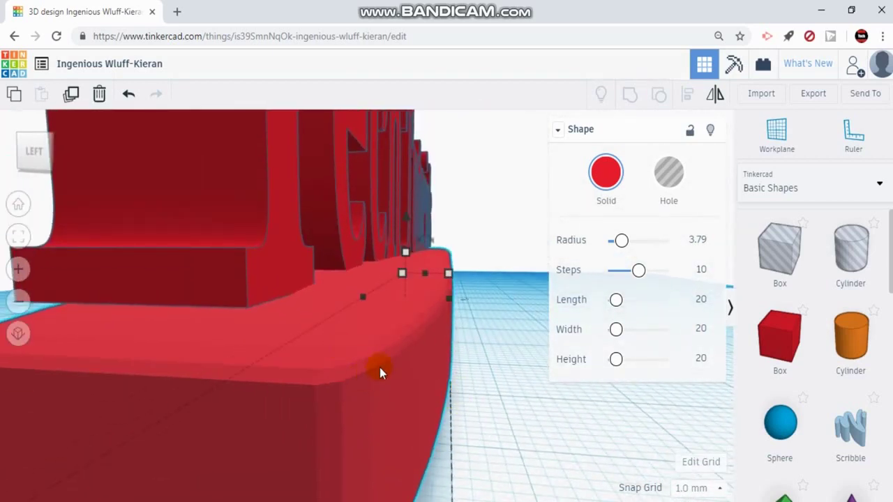
{"action": "left_click_drag", "start_coordinate": [625, 241], "coordinate": [638, 243]}
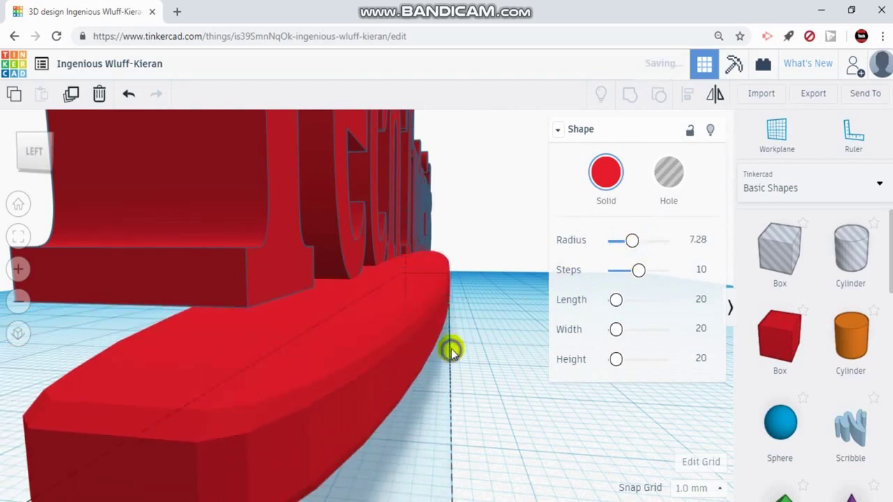
{"action": "scroll", "coordinate": [451, 344], "scroll_direction": "up", "scroll_amount": 5}
{"action": "right_click_drag", "start_coordinate": [444, 348], "coordinate": [428, 369]}
{"action": "key", "text": "ctrl+z"}
{"action": "key", "text": "ctrl+z"}
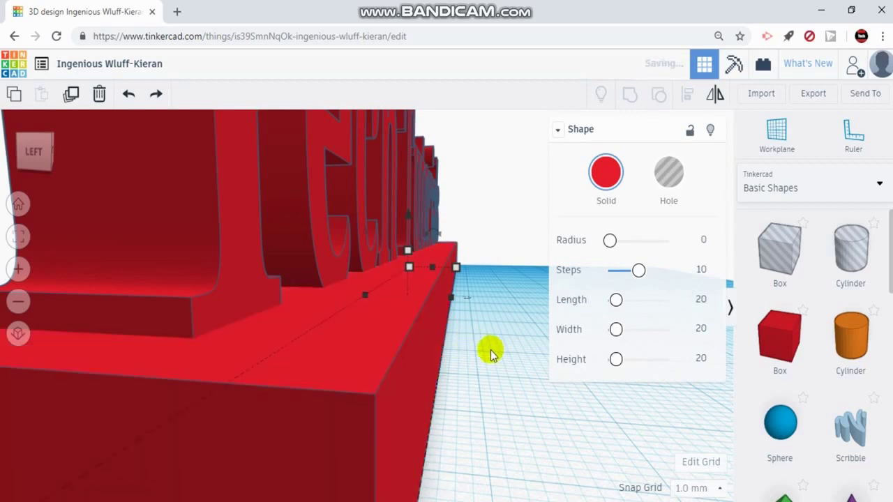
{"action": "scroll", "coordinate": [470, 366], "scroll_direction": "down", "scroll_amount": 3}
{"action": "right_click_drag", "start_coordinate": [471, 368], "coordinate": [314, 390]}
{"action": "scroll", "coordinate": [313, 390], "scroll_direction": "down", "scroll_amount": 3}
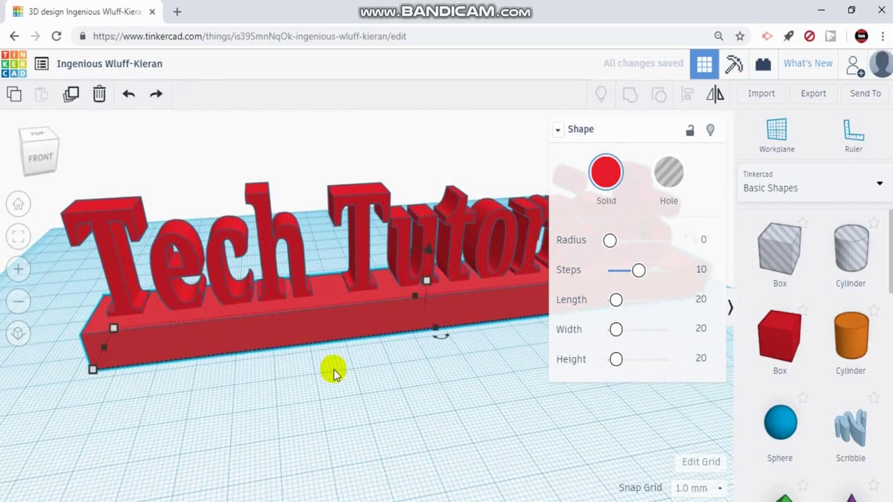
{"action": "right_click_drag", "start_coordinate": [378, 362], "coordinate": [400, 373]}
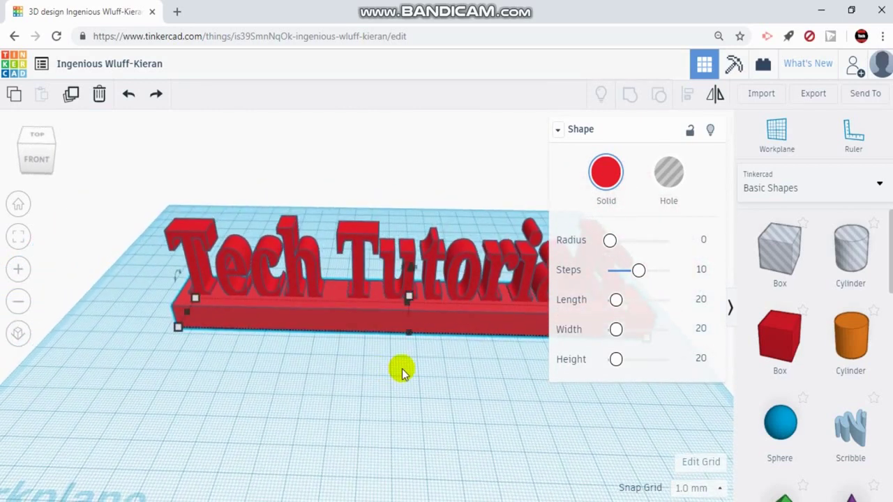
Switch the shape library back to Text and numbers and scroll to the letters
{"action": "left_click", "coordinate": [460, 376]}
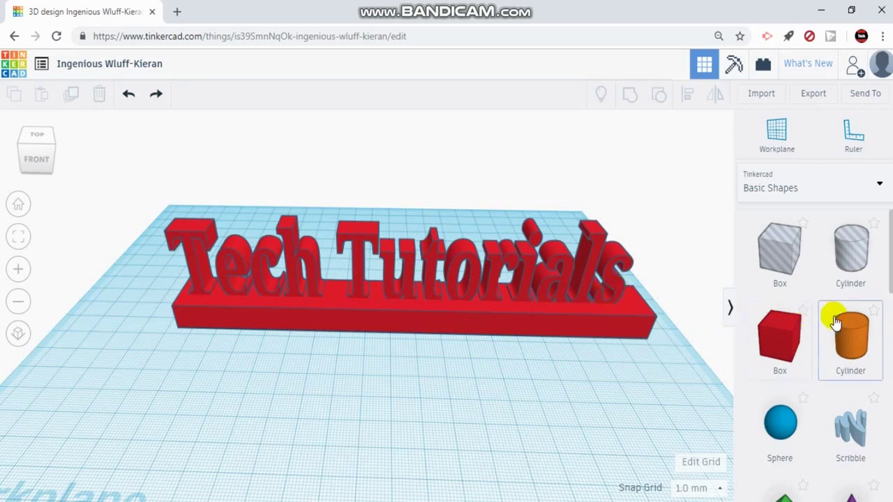
{"action": "left_click", "coordinate": [834, 179]}
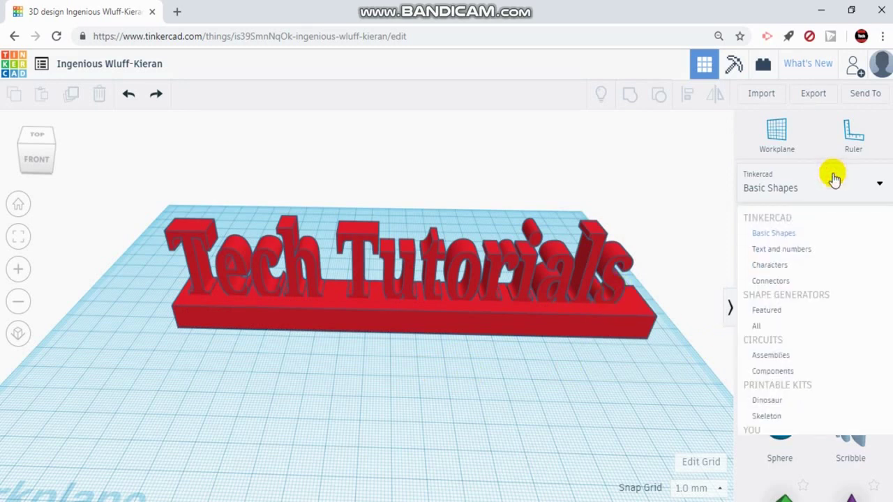
{"action": "left_click", "coordinate": [801, 249]}
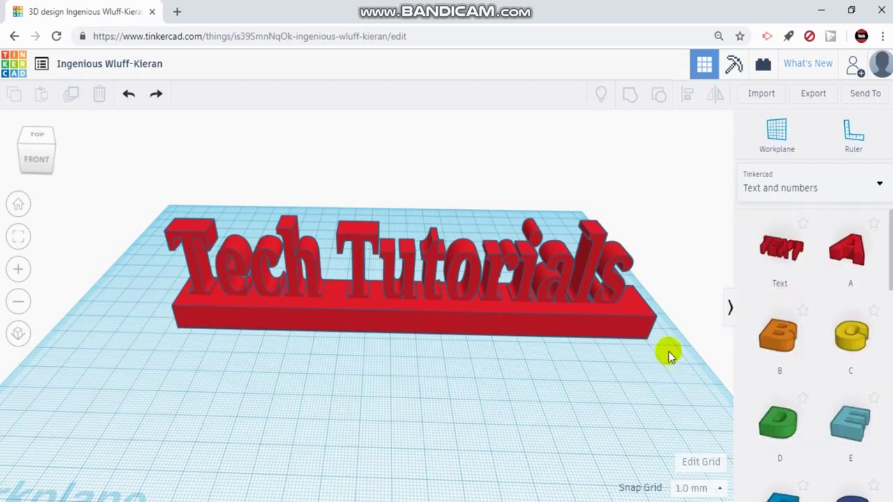
{"action": "scroll", "coordinate": [815, 329], "scroll_direction": "down", "scroll_amount": 3}
{"action": "scroll", "coordinate": [816, 330], "scroll_direction": "down", "scroll_amount": 7}
Place T, E, C and H letter shapes in a row in front of the nameplate
{"action": "left_click_drag", "start_coordinate": [786, 449], "coordinate": [297, 403]}
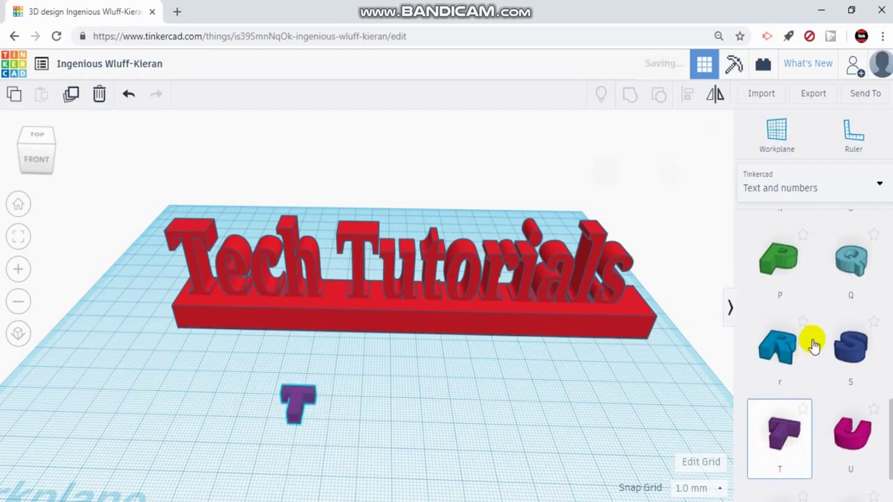
{"action": "scroll", "coordinate": [815, 352], "scroll_direction": "up", "scroll_amount": 7}
{"action": "scroll", "coordinate": [816, 359], "scroll_direction": "up", "scroll_amount": 3}
{"action": "scroll", "coordinate": [837, 359], "scroll_direction": "down", "scroll_amount": 1}
{"action": "left_click_drag", "start_coordinate": [850, 359], "coordinate": [346, 407]}
{"action": "left_click_drag", "start_coordinate": [850, 275], "coordinate": [409, 411]}
{"action": "scroll", "coordinate": [823, 422], "scroll_direction": "down", "scroll_amount": 4}
{"action": "scroll", "coordinate": [795, 396], "scroll_direction": "down", "scroll_amount": 1}
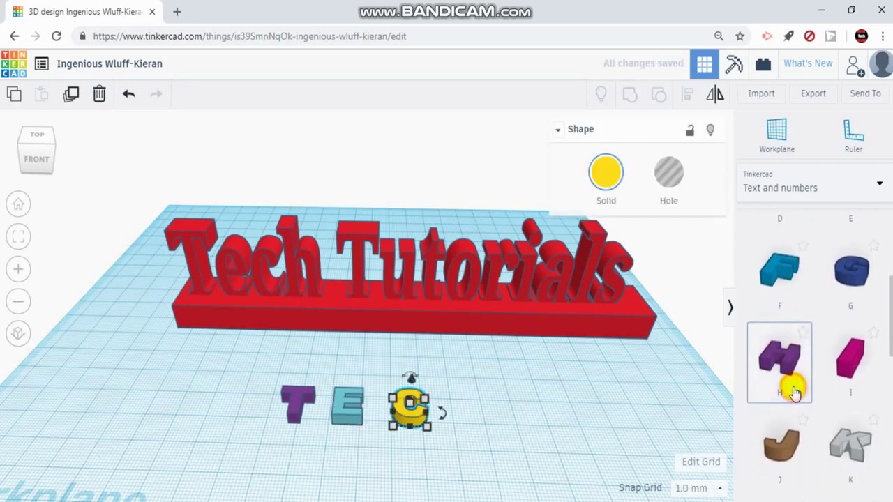
{"action": "left_click_drag", "start_coordinate": [790, 384], "coordinate": [478, 432]}
{"action": "left_click", "coordinate": [546, 419]}
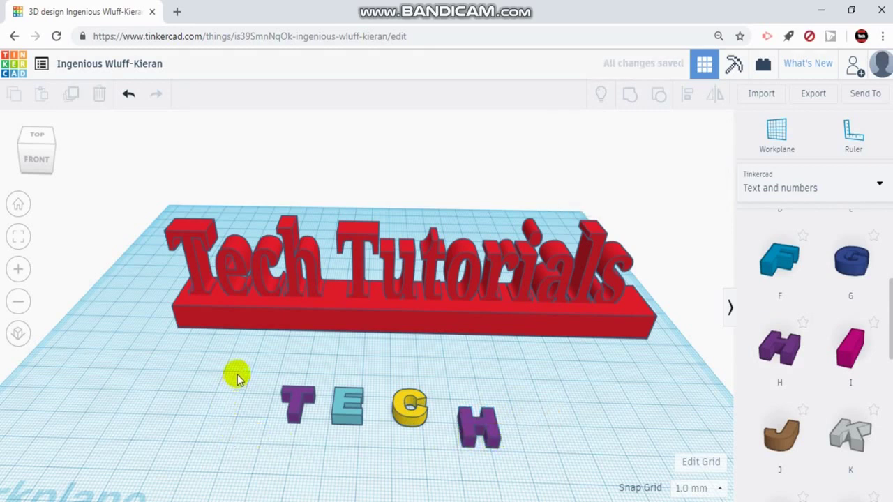
Select the four letters and align them into one row
{"action": "left_click_drag", "start_coordinate": [238, 369], "coordinate": [543, 472]}
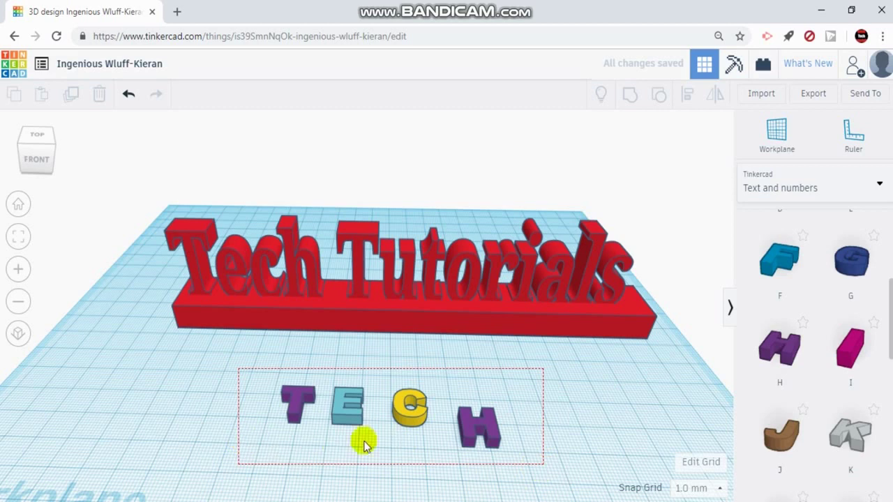
{"action": "left_click_drag", "start_coordinate": [457, 447], "coordinate": [457, 446]}
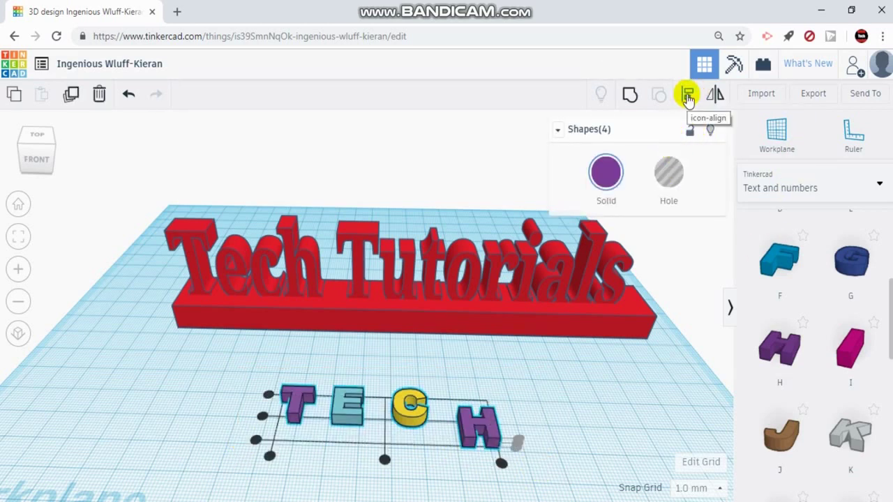
{"action": "left_click", "coordinate": [687, 97]}
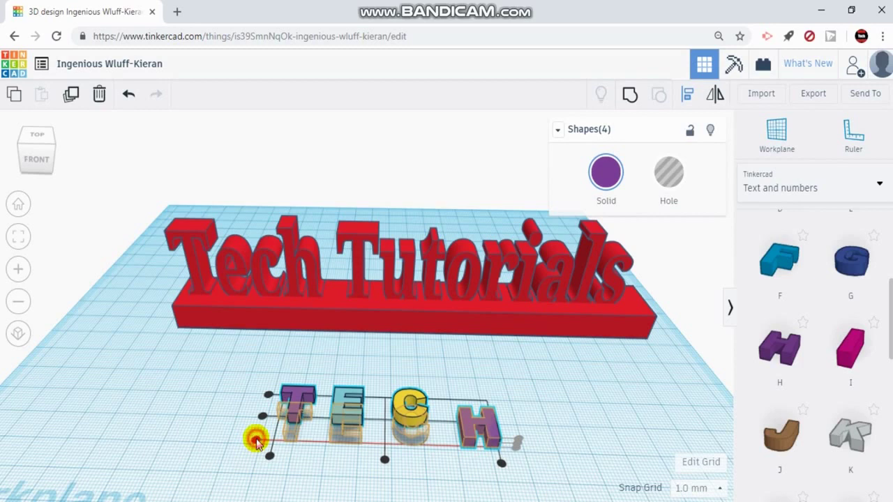
{"action": "left_click", "coordinate": [256, 439]}
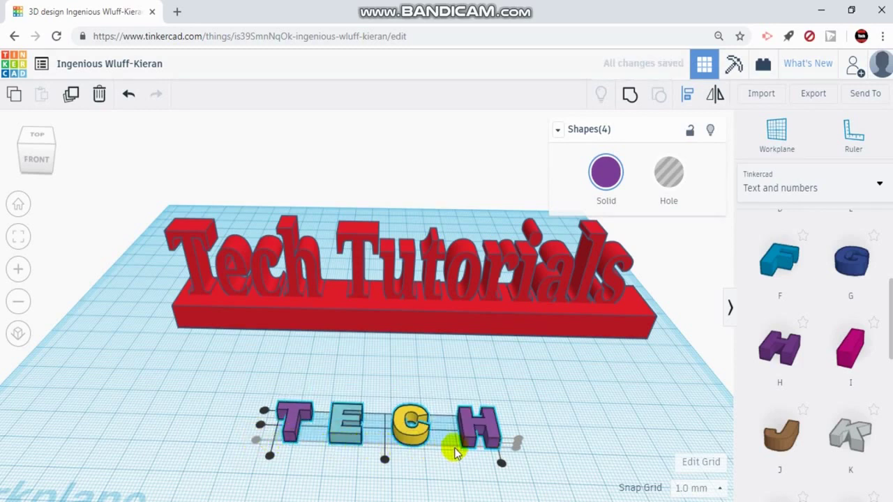
{"action": "left_click", "coordinate": [438, 466]}
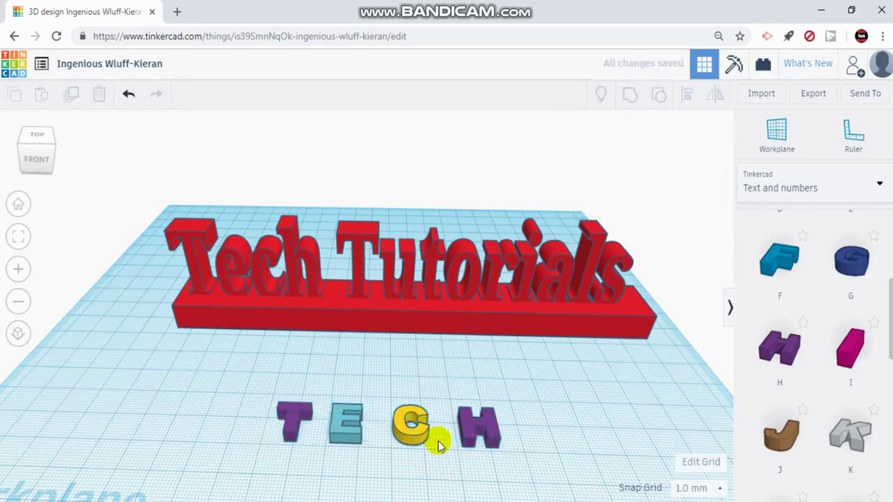
Nudge the E, C and H left so the four letters sit closely together as TECH
{"action": "right_click_drag", "start_coordinate": [439, 446], "coordinate": [411, 457]}
{"action": "scroll", "coordinate": [406, 466], "scroll_direction": "up", "scroll_amount": 2}
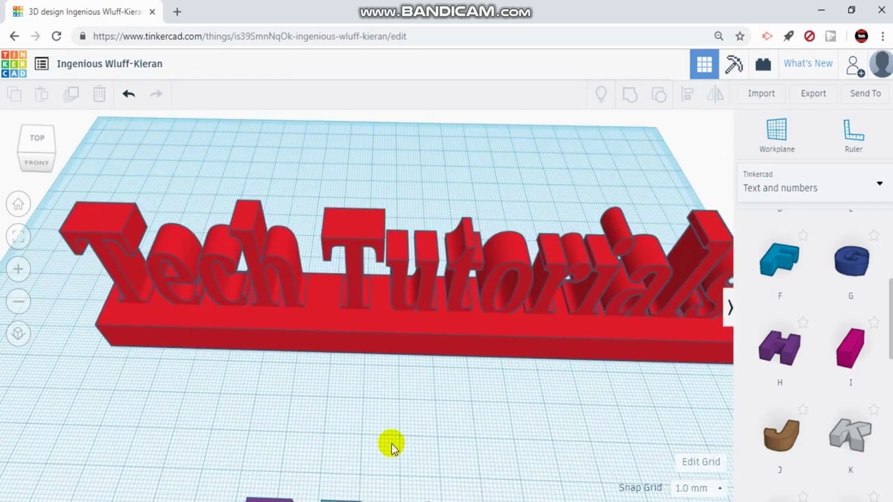
{"action": "middle_click_drag", "start_coordinate": [391, 444], "coordinate": [392, 261]}
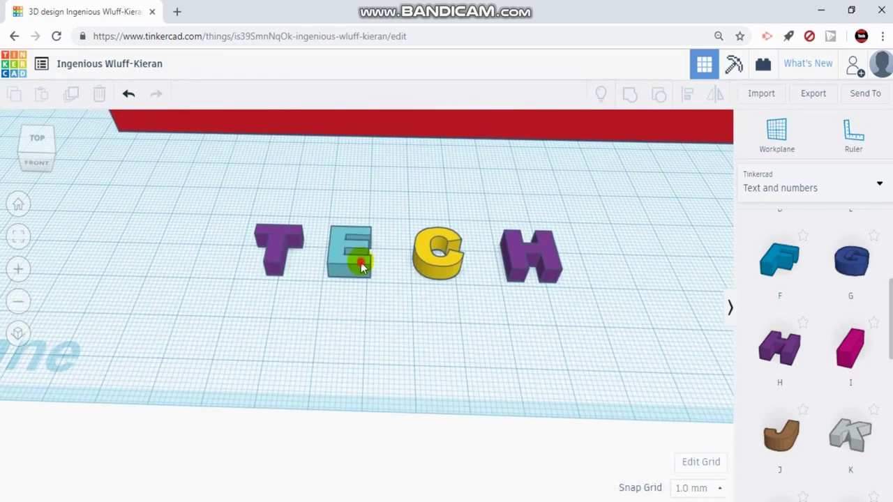
{"action": "left_click", "coordinate": [355, 252]}
{"action": "key", "text": "Left"}
{"action": "key", "text": "Left"}
{"action": "key", "text": "Left"}
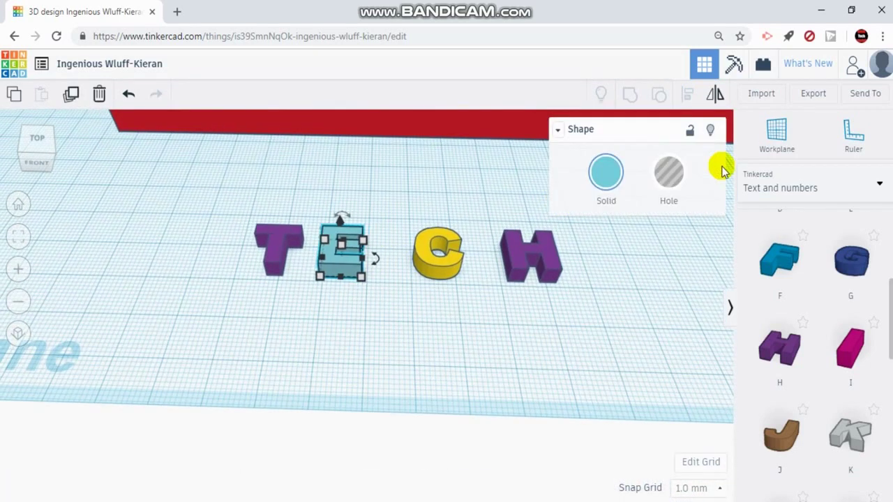
{"action": "left_click", "coordinate": [438, 274]}
{"action": "key", "text": "Left"}
{"action": "key", "text": "Left"}
{"action": "key", "text": "Left"}
{"action": "key", "text": "Left"}
{"action": "key", "text": "Left"}
{"action": "key", "text": "Left"}
{"action": "key", "text": "Left"}
{"action": "key", "text": "Left"}
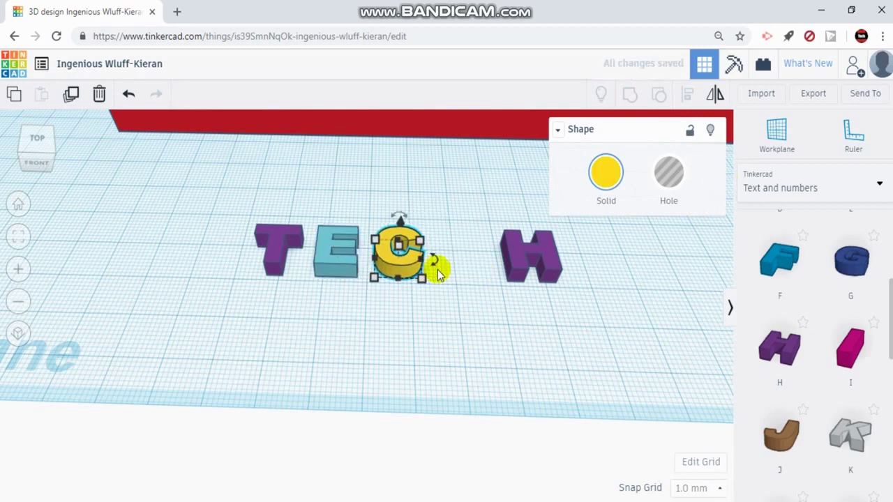
{"action": "left_click", "coordinate": [512, 257]}
{"action": "key", "text": "Left"}
{"action": "key", "text": "Left"}
{"action": "key", "text": "Left"}
{"action": "key", "text": "Left"}
{"action": "key", "text": "Left"}
{"action": "key", "text": "Left"}
{"action": "key", "text": "Left"}
{"action": "key", "text": "Left"}
{"action": "key", "text": "Left"}
{"action": "key", "text": "Left"}
{"action": "key", "text": "Left"}
{"action": "key", "text": "Left"}
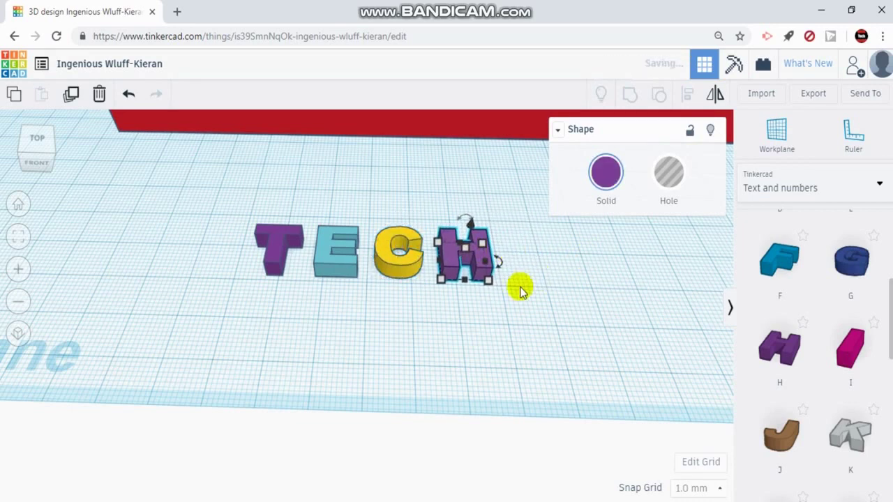
{"action": "left_click", "coordinate": [464, 328]}
{"action": "right_click_drag", "start_coordinate": [462, 323], "coordinate": [462, 358]}
{"action": "left_click_drag", "start_coordinate": [205, 299], "coordinate": [548, 417]}
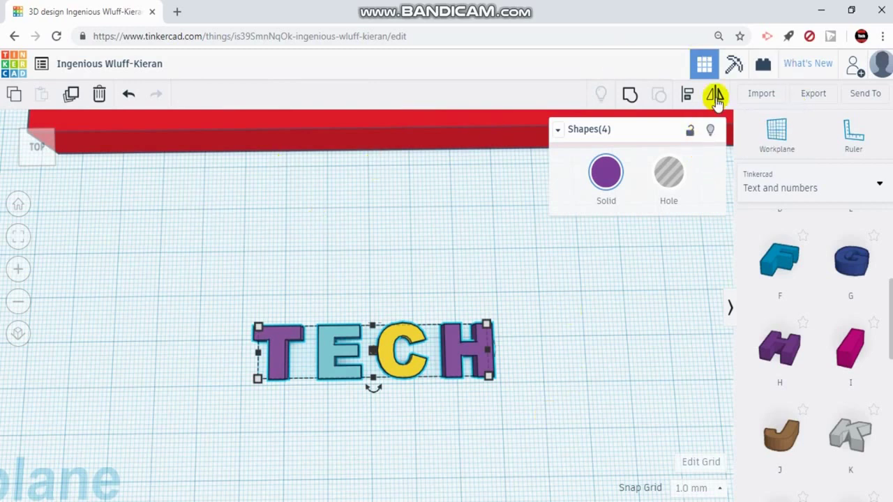
Group the four letters and scale the TECH group up to 72.19 by 23.53
{"action": "left_click", "coordinate": [634, 97]}
{"action": "left_click", "coordinate": [613, 290]}
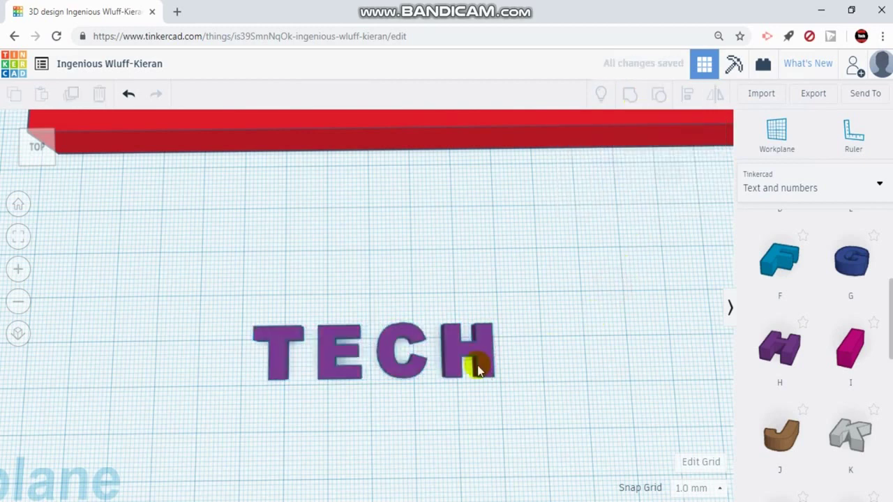
{"action": "left_click", "coordinate": [391, 350]}
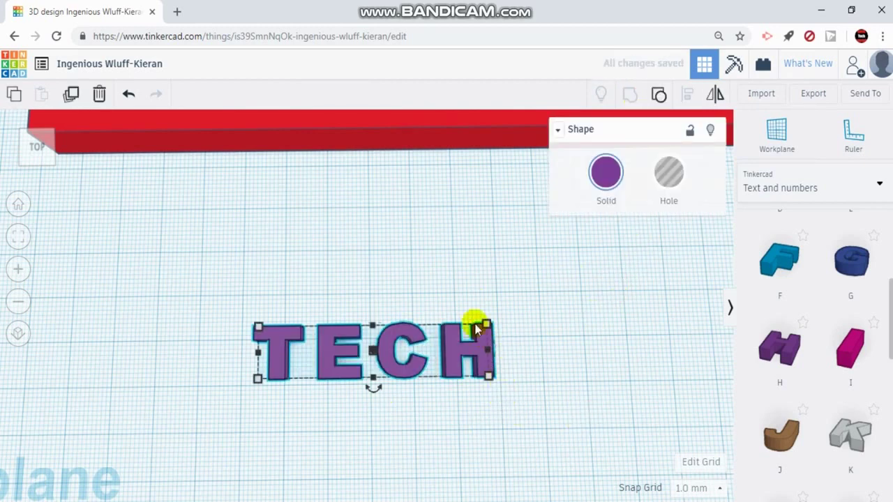
{"action": "left_click_drag", "start_coordinate": [486, 325], "coordinate": [577, 263]}
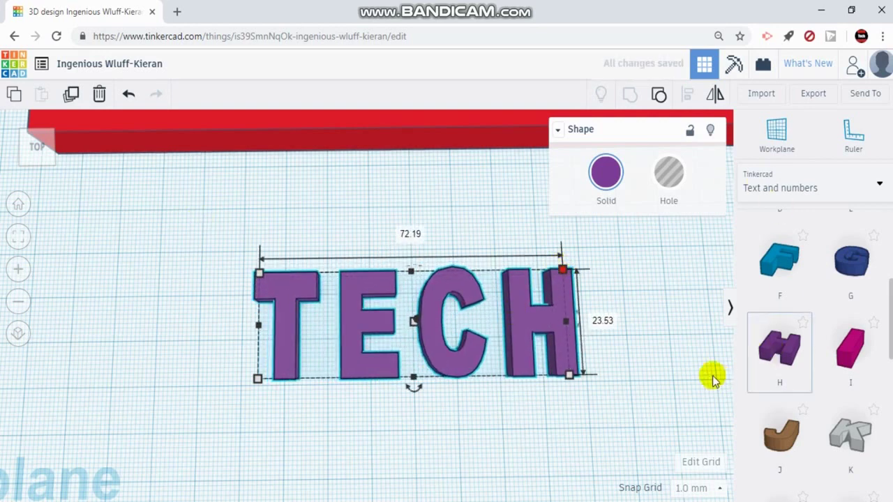
Delete the TECH group and tilt the view back to the sign
{"action": "key", "text": "Delete"}
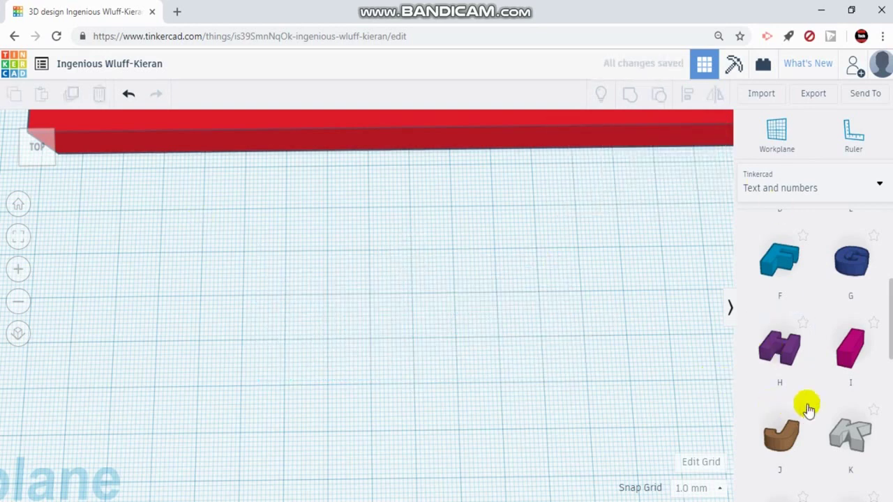
{"action": "scroll", "coordinate": [851, 341], "scroll_direction": "up", "scroll_amount": 4}
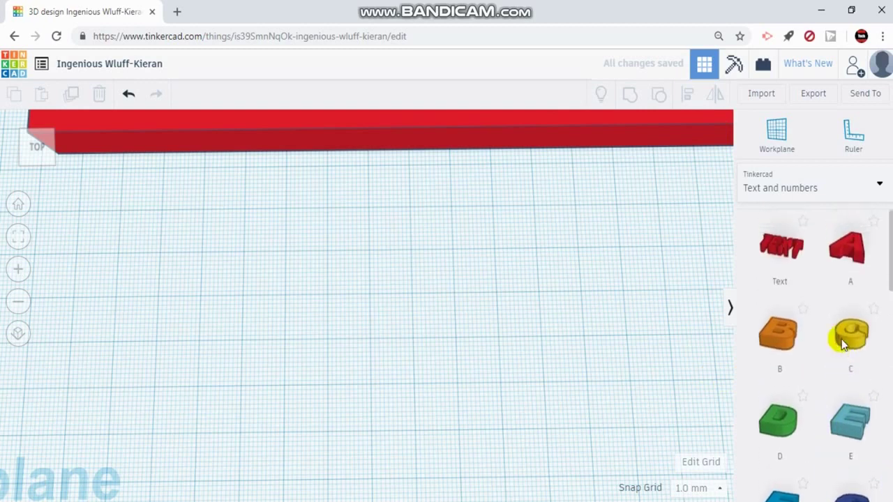
{"action": "right_click_drag", "start_coordinate": [548, 325], "coordinate": [430, 291]}
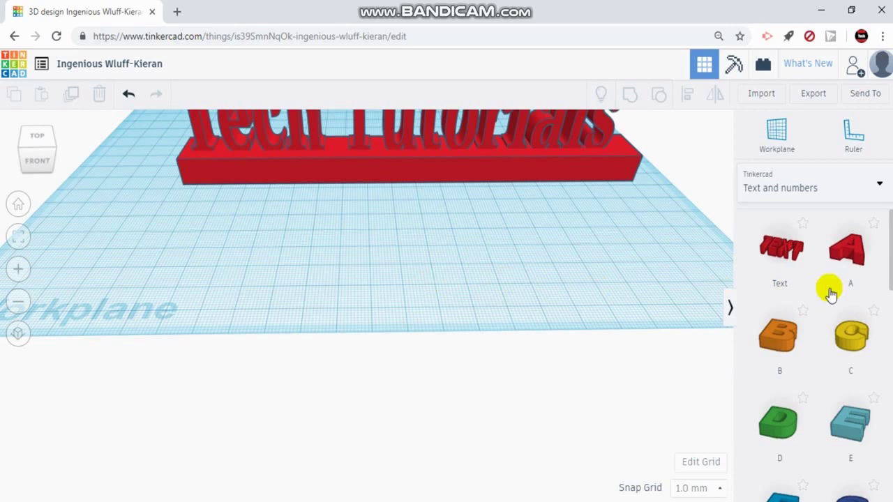
Restore the separate letters, move the C forward and enlarge the E to 14.78 by 17.53
{"action": "left_click_drag", "start_coordinate": [807, 290], "coordinate": [507, 284]}
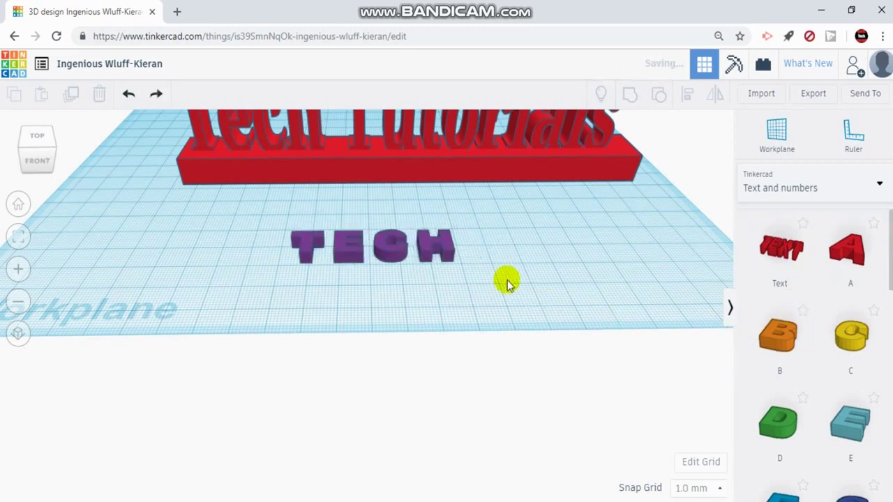
{"action": "left_click", "coordinate": [348, 251]}
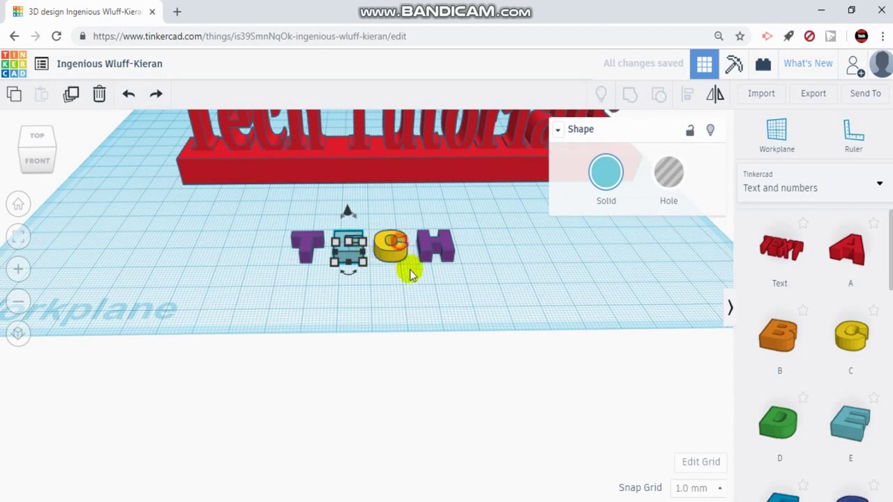
{"action": "left_click_drag", "start_coordinate": [416, 277], "coordinate": [451, 341]}
{"action": "left_click", "coordinate": [361, 241]}
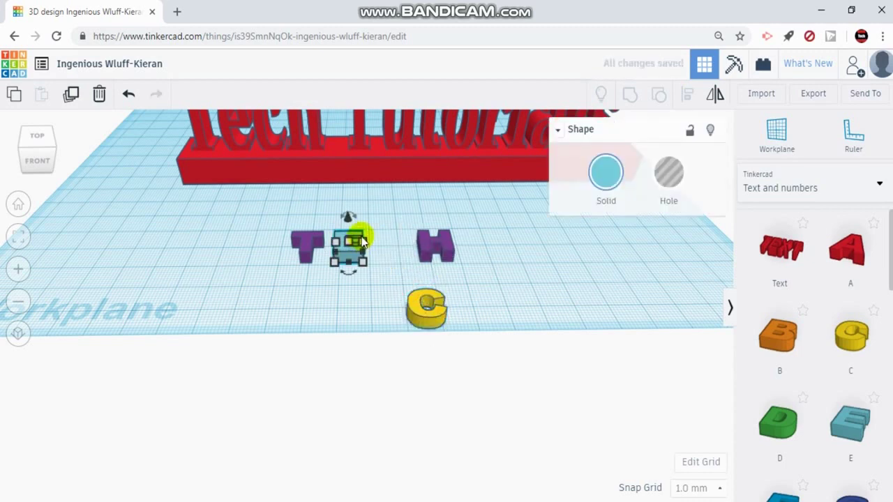
{"action": "mouse_move", "coordinate": [364, 242]}
{"action": "left_mouse_down"}
{"action": "mouse_move", "coordinate": [371, 226]}
{"action": "mouse_move", "coordinate": [377, 230]}
{"action": "left_mouse_up"}
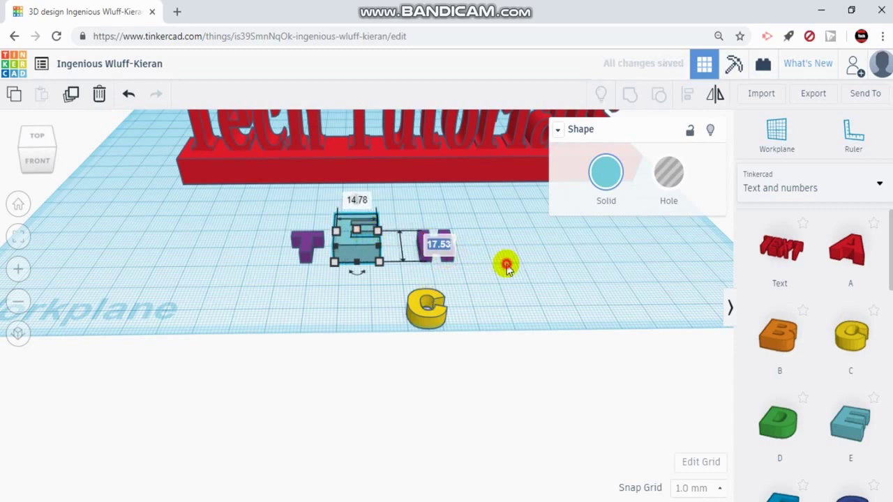
Shift the H further right and move the C up between the E and H
{"action": "left_click", "coordinate": [470, 272]}
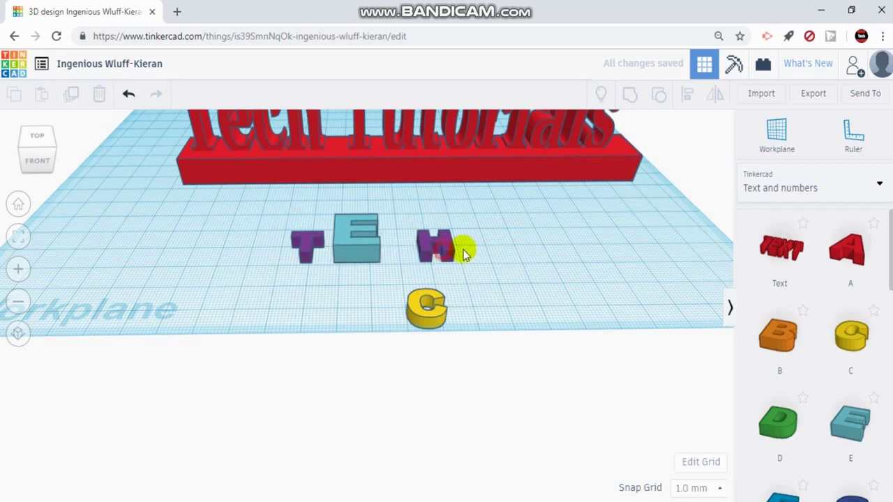
{"action": "left_click_drag", "start_coordinate": [464, 253], "coordinate": [497, 251]}
{"action": "left_click_drag", "start_coordinate": [429, 307], "coordinate": [441, 287]}
{"action": "left_click", "coordinate": [335, 272]}
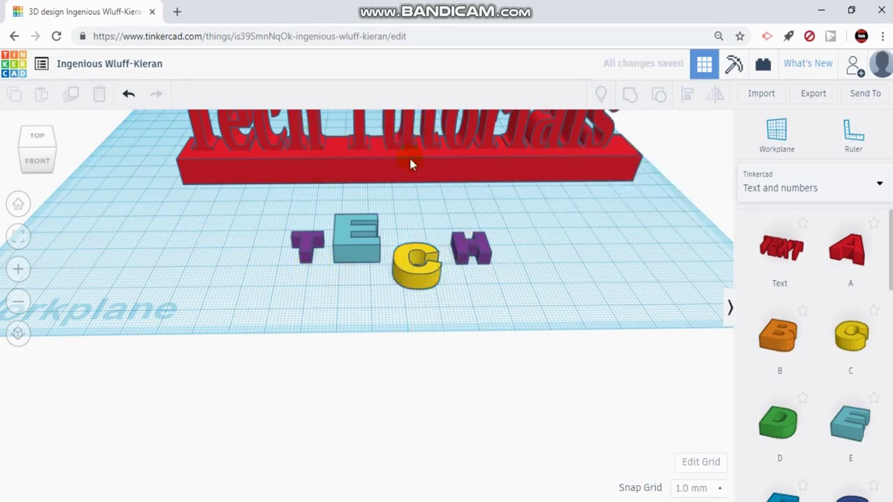
From a top view, shift the T, C and H so each overlaps its neighbour around the E
{"action": "right_click_drag", "start_coordinate": [342, 276], "coordinate": [295, 314]}
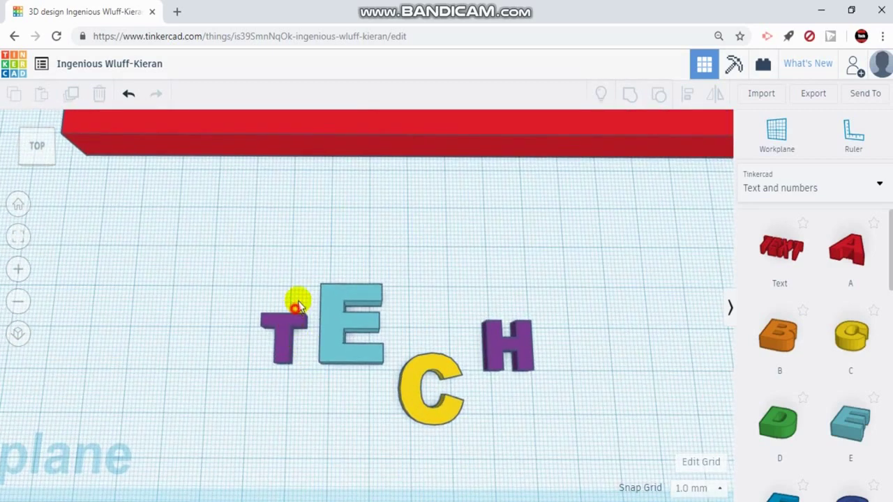
{"action": "left_click_drag", "start_coordinate": [298, 307], "coordinate": [329, 265]}
{"action": "left_click_drag", "start_coordinate": [298, 300], "coordinate": [283, 315]}
{"action": "right_click_drag", "start_coordinate": [284, 315], "coordinate": [327, 330]}
{"action": "left_click_drag", "start_coordinate": [428, 363], "coordinate": [386, 288]}
{"action": "left_click_drag", "start_coordinate": [498, 343], "coordinate": [440, 341]}
Group the four overlapping letters into a single purple TECH shape and inspect it
{"action": "right_click_drag", "start_coordinate": [544, 343], "coordinate": [270, 251]}
{"action": "left_click_drag", "start_coordinate": [260, 251], "coordinate": [535, 409]}
{"action": "left_click", "coordinate": [628, 94]}
{"action": "left_click", "coordinate": [548, 346]}
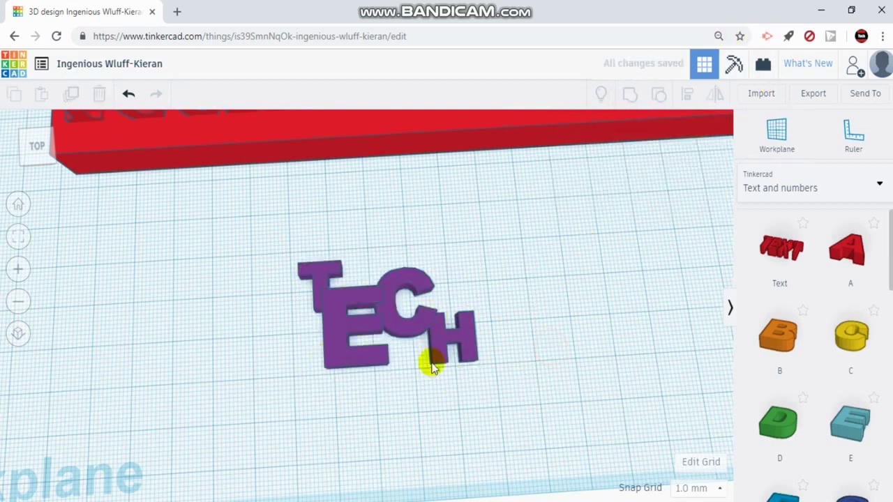
{"action": "right_click_drag", "start_coordinate": [567, 344], "coordinate": [474, 219]}
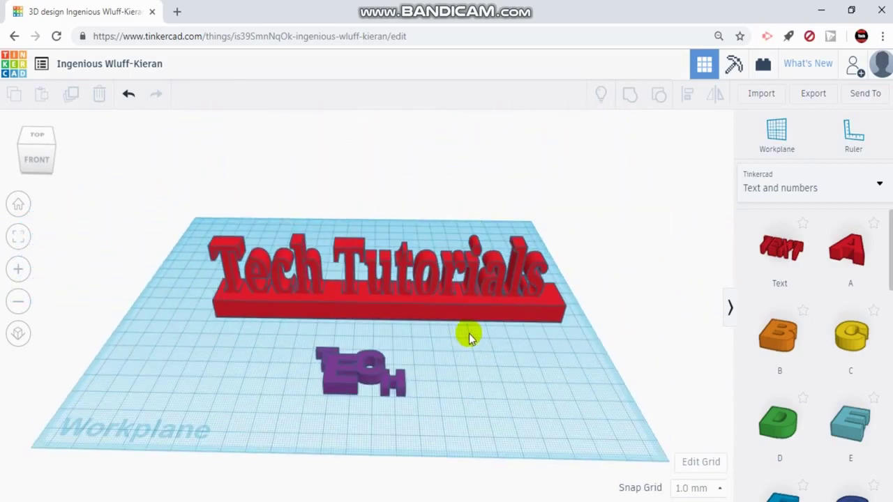